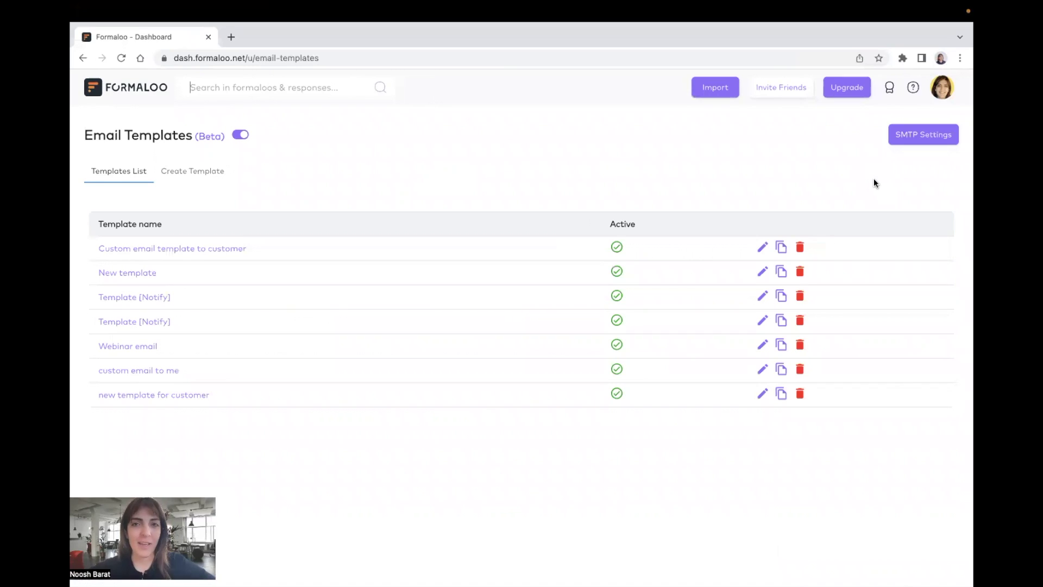
left_click(943, 87)
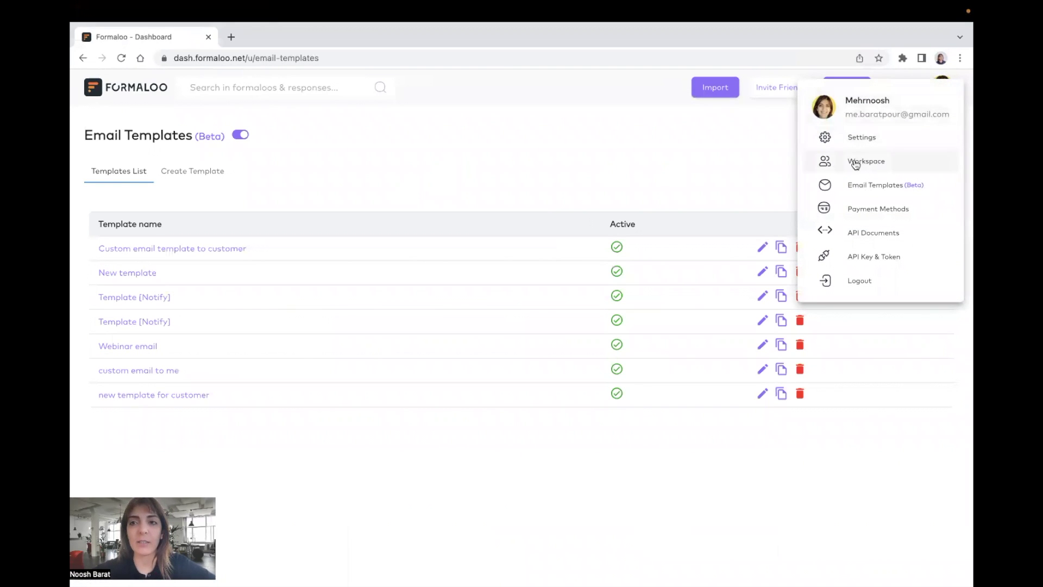
left_click(677, 170)
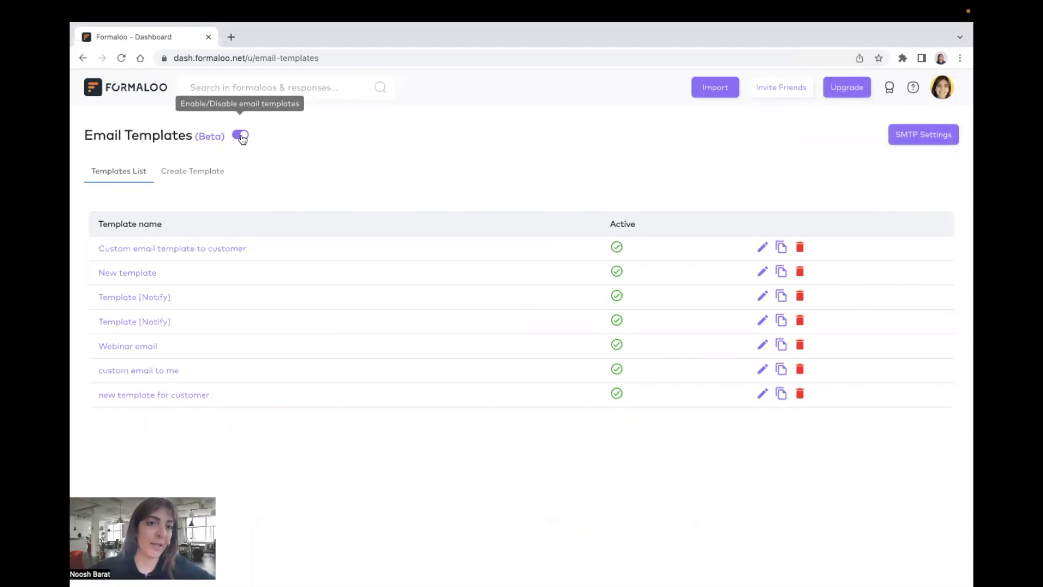
Step: Create a new email template and set its From name to the company's info e-mail address
left_click(207, 174)
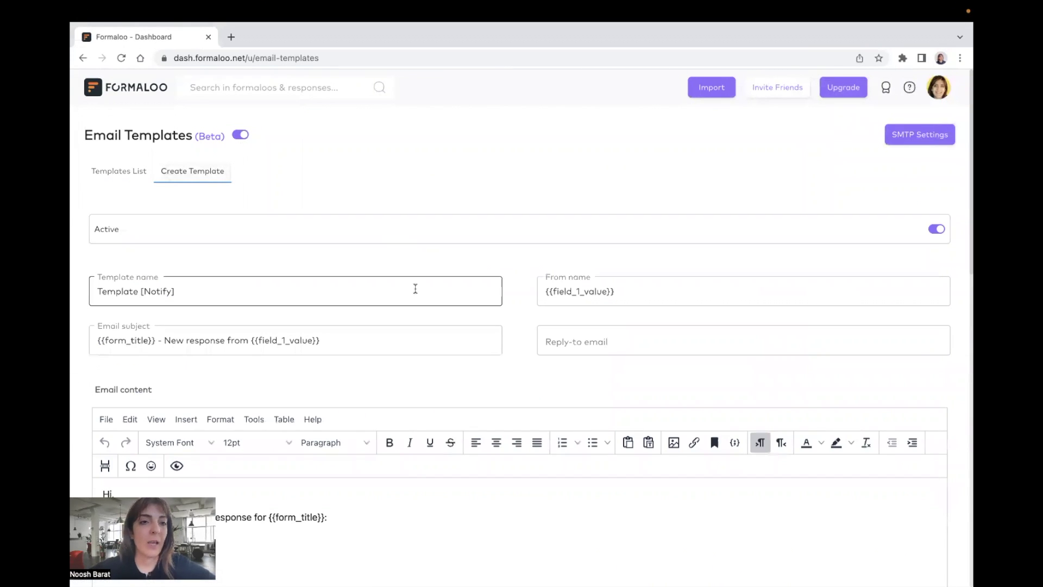
scroll(415, 288, "down", 2)
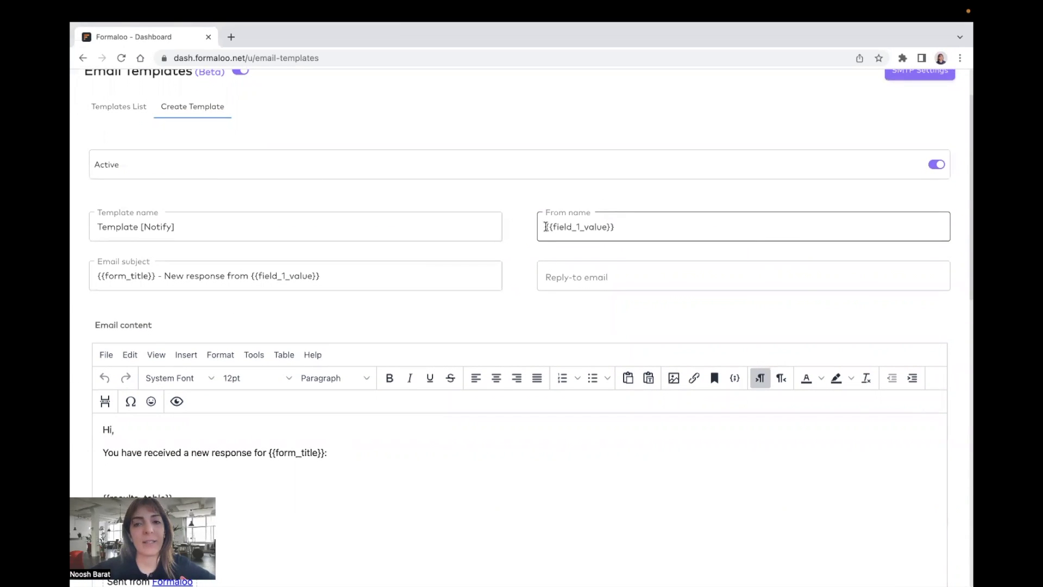
left_click_drag(545, 226, 660, 224)
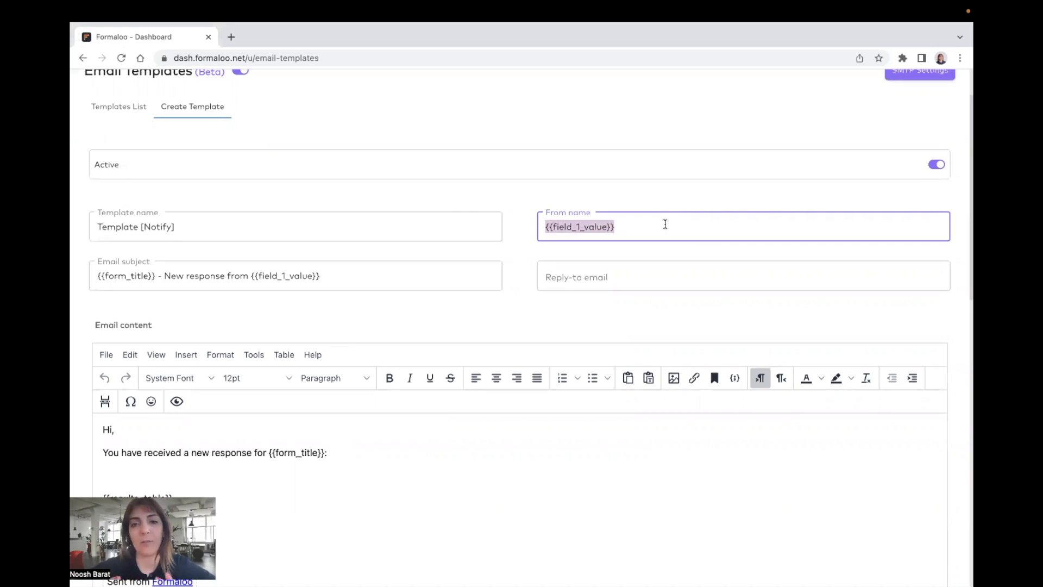
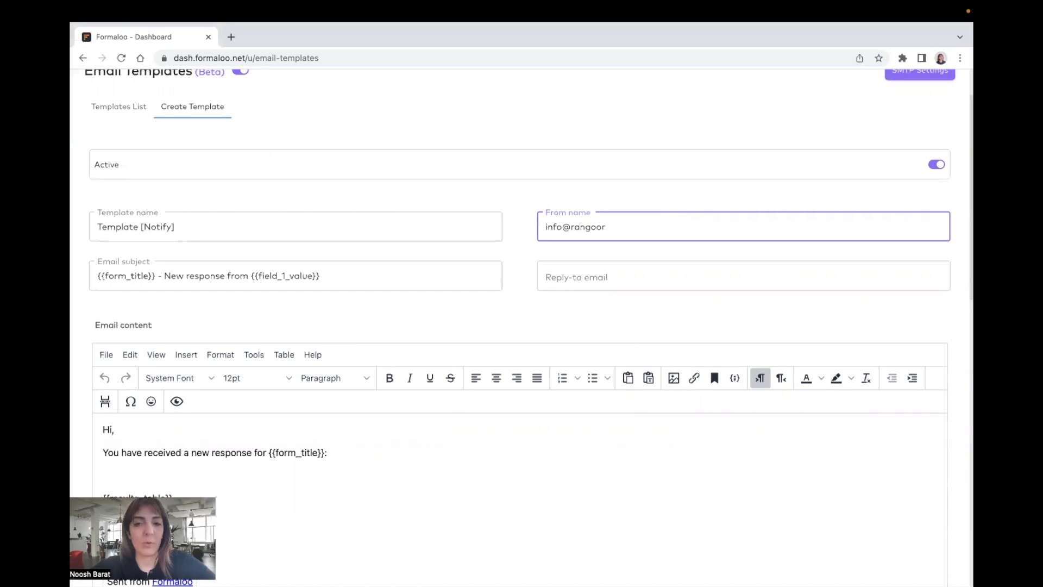
key("alt+shift+Left")
key("Right")
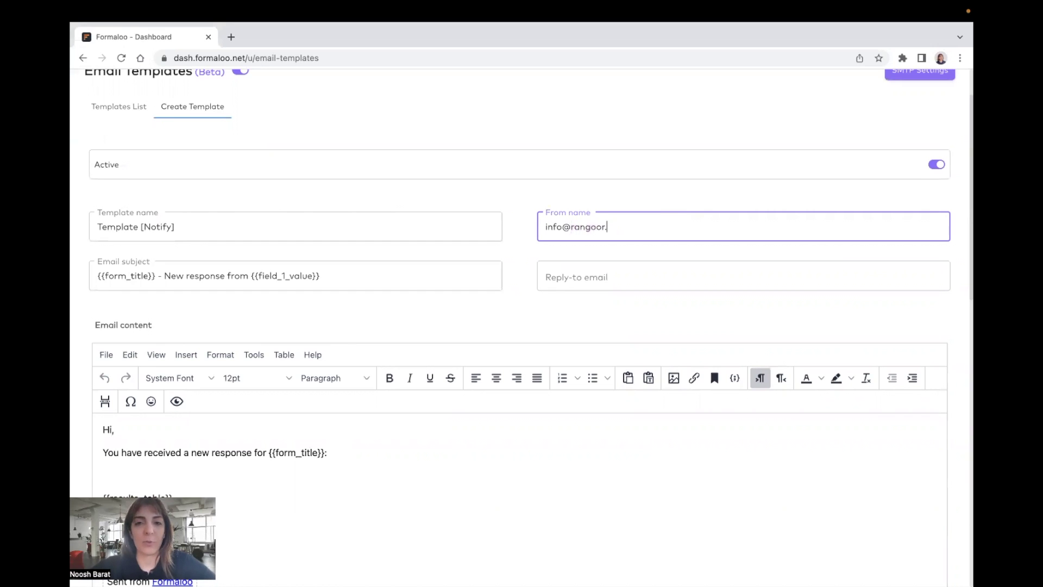
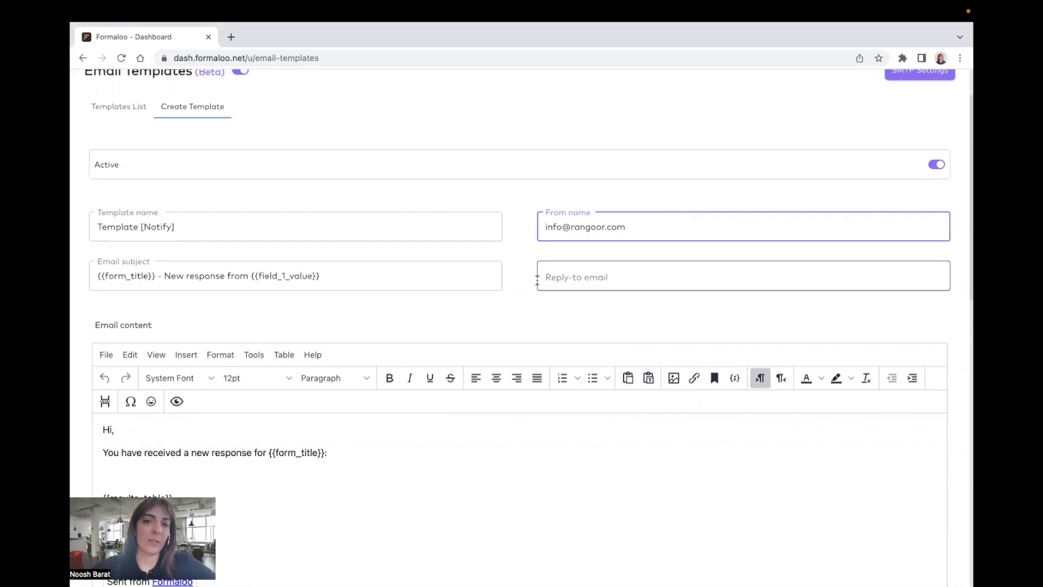
Step: Copy the same info e-mail address into the Reply-to email field
key("super+a")
key("super+c")
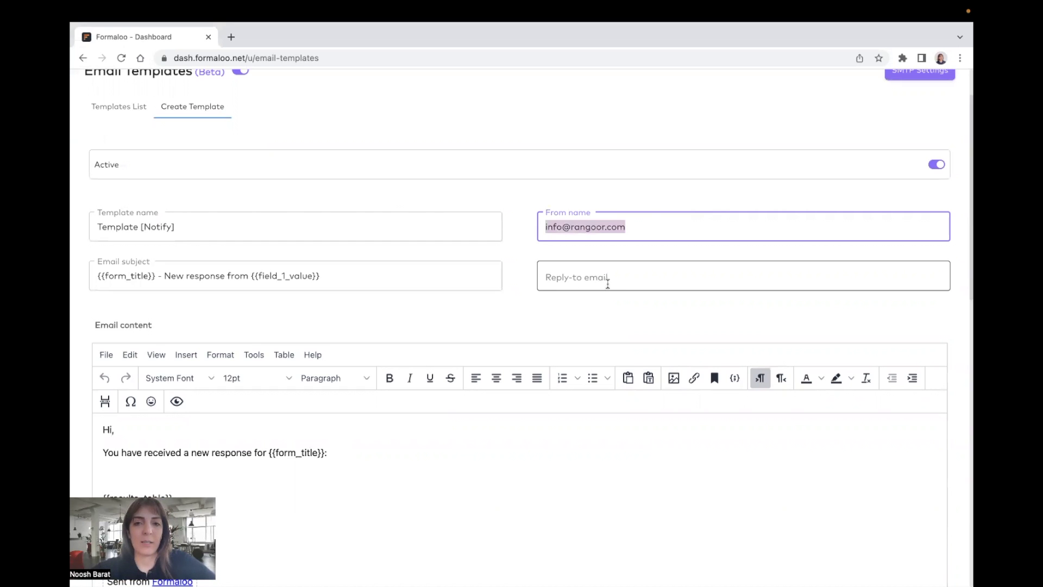
left_click(607, 284)
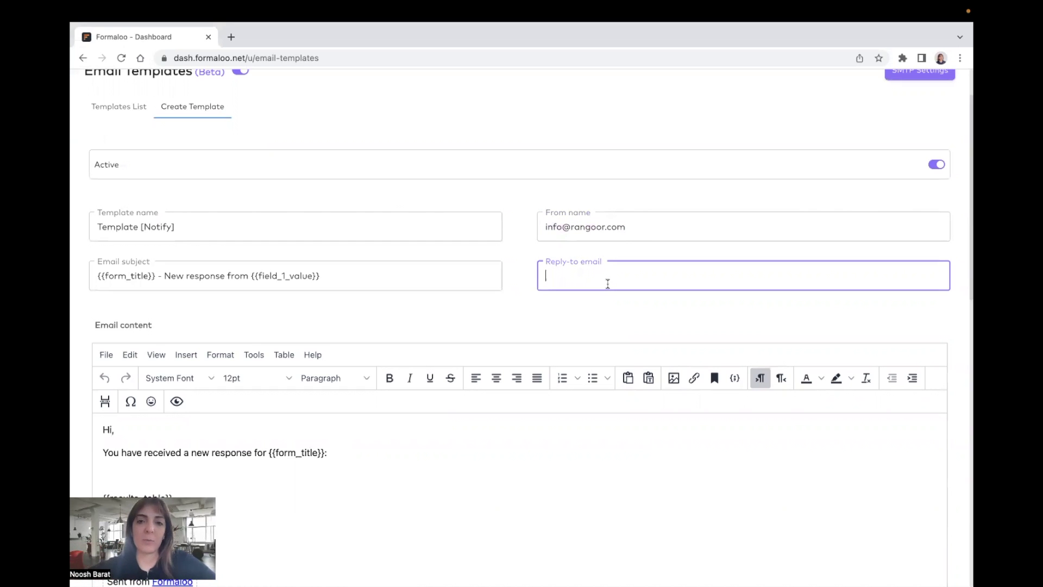
key("super+v")
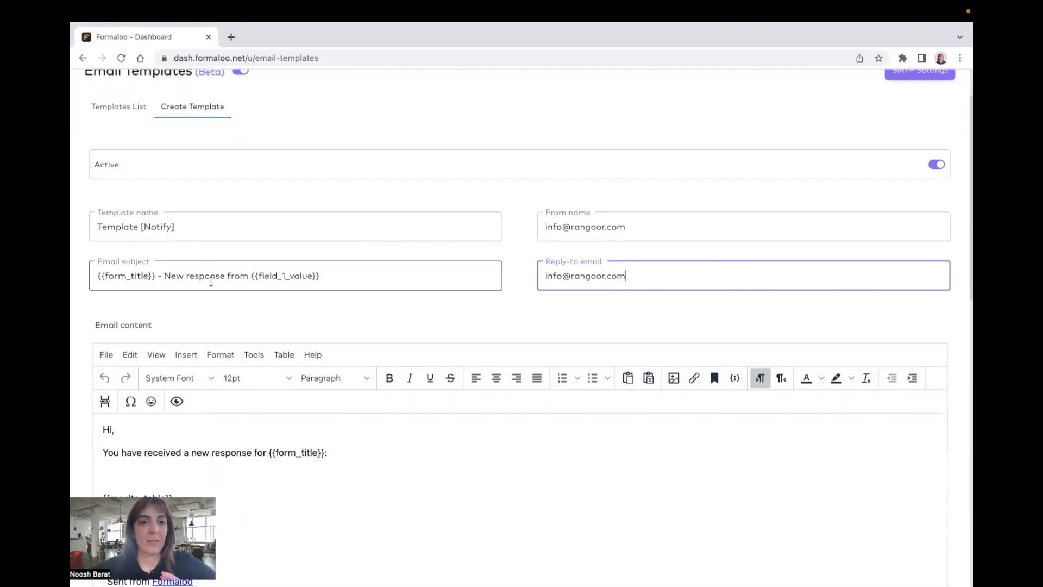
left_click(333, 274)
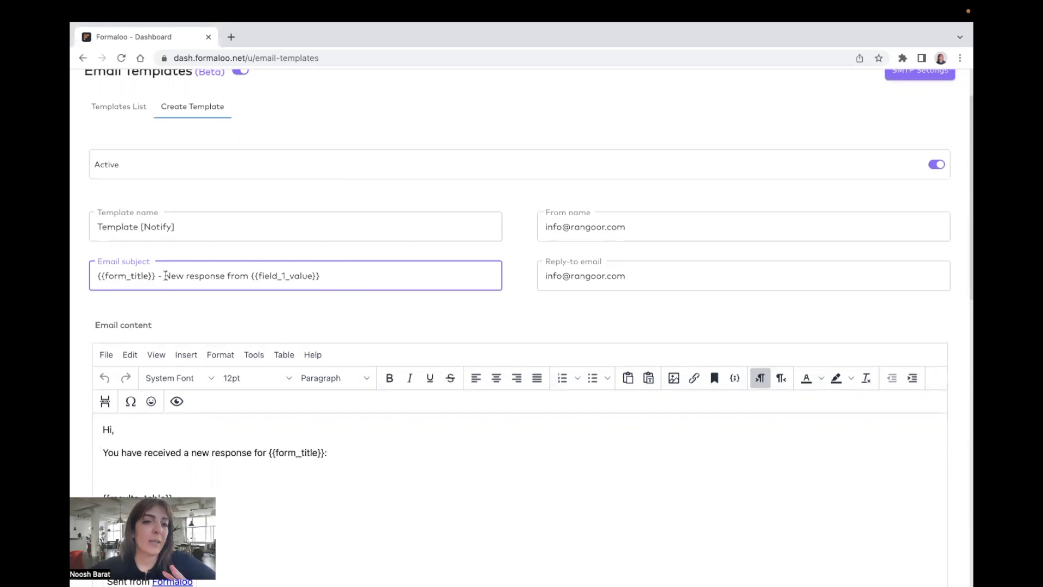
left_click_drag(252, 276, 320, 275)
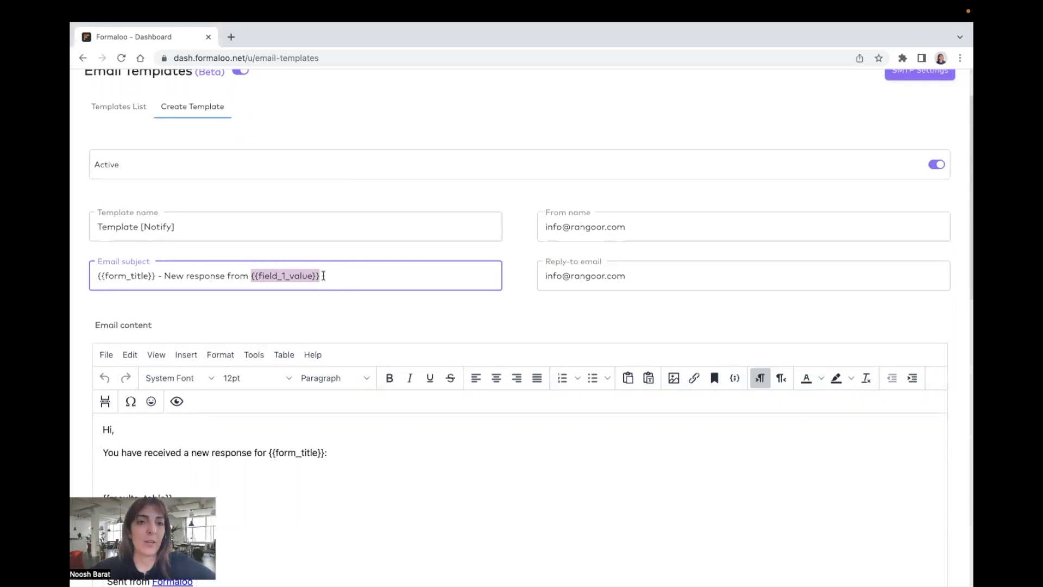
left_click(248, 276)
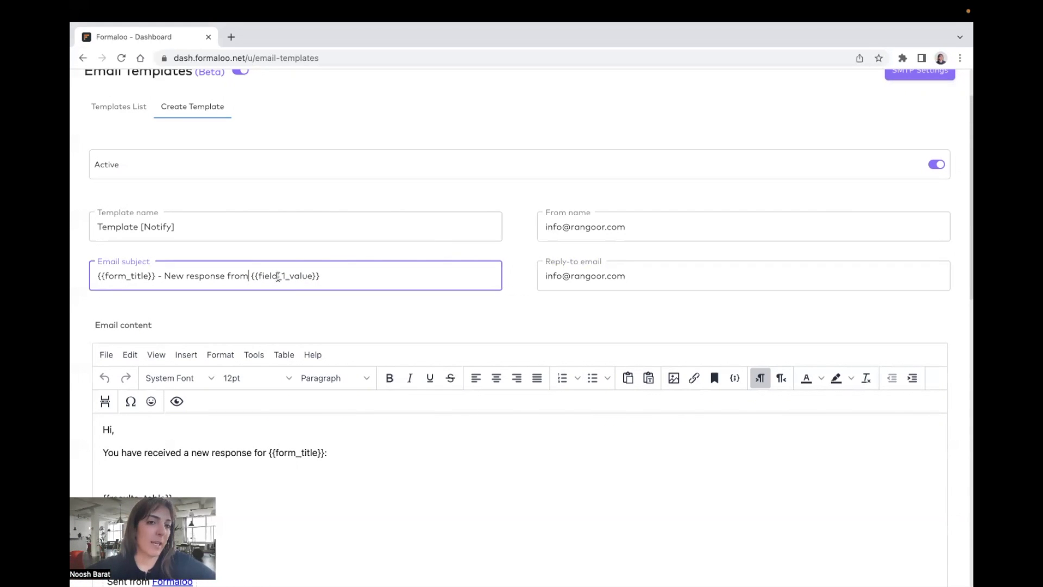
left_click_drag(249, 277, 108, 276)
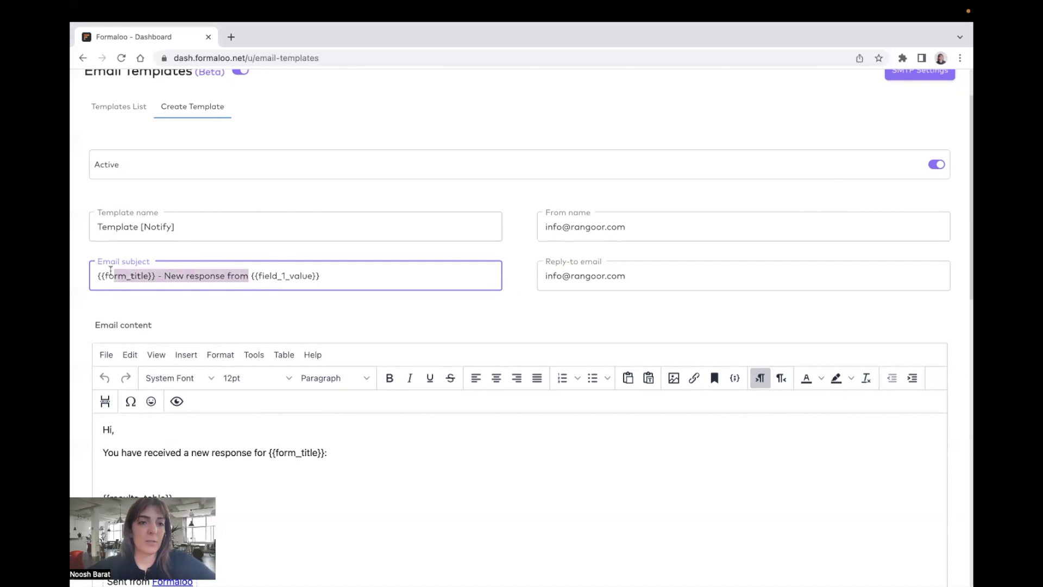
scroll(291, 379, "down", 2)
Step: Replace the default Formaloo signature box with the text 'Rangoor team'
scroll(292, 379, "down", 1)
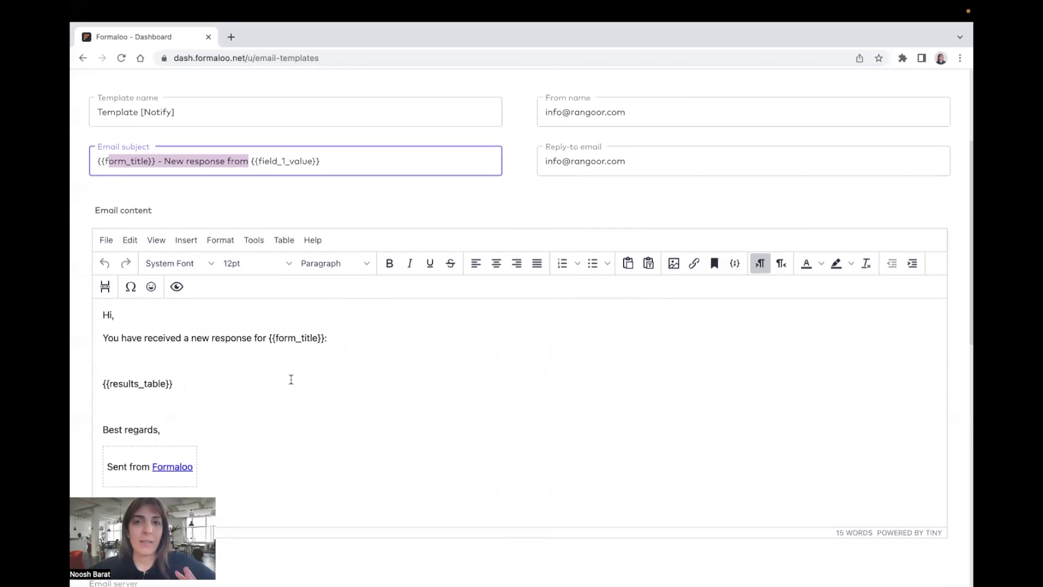
left_click_drag(194, 467, 101, 467)
key("BackSpace")
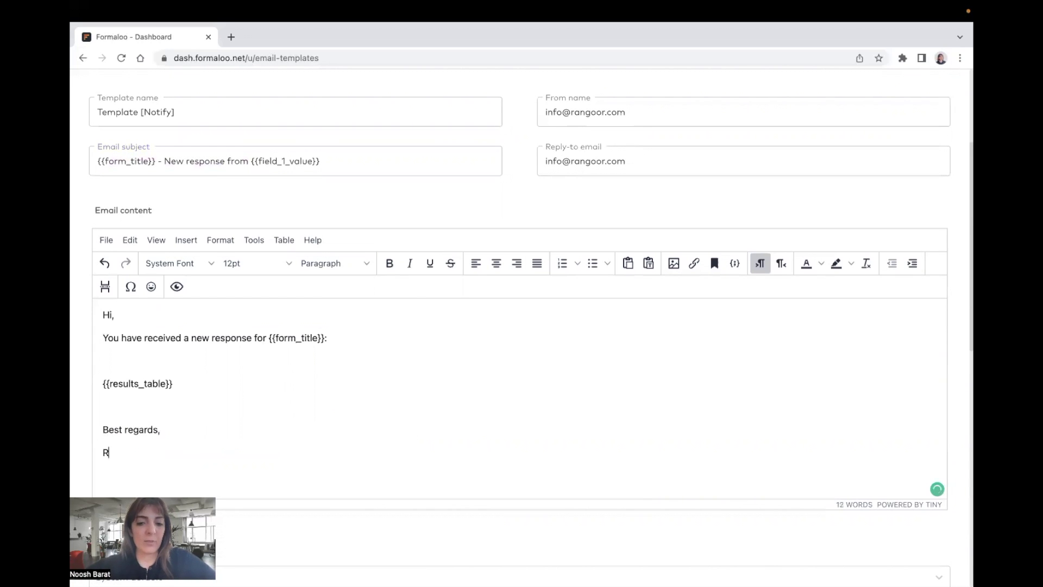
type("Rangoor team")
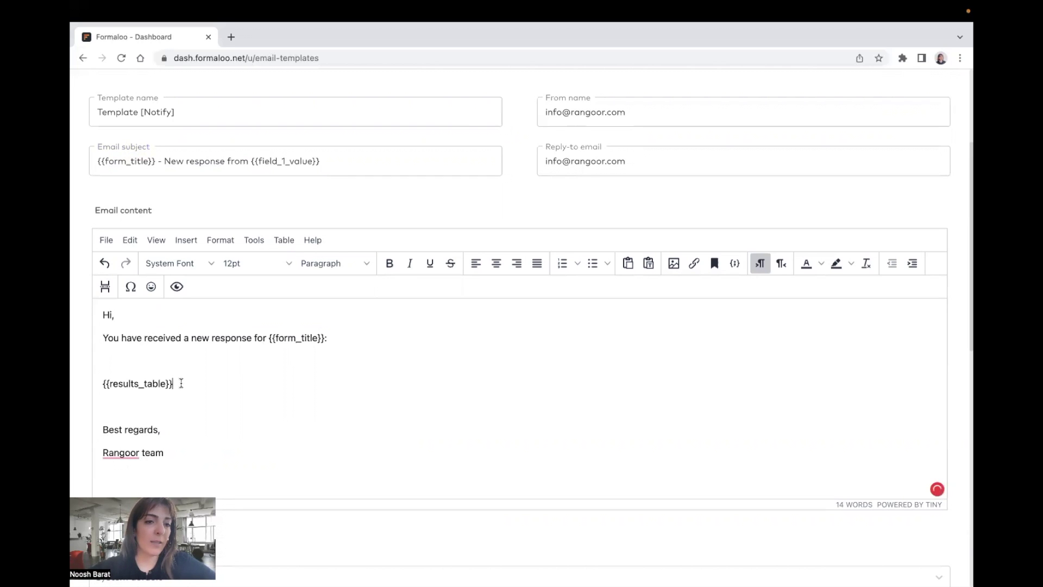
Step: Replace the {{results_table}} placeholder with a two-by-two table and narrow its first column
left_click_drag(181, 383, 99, 385)
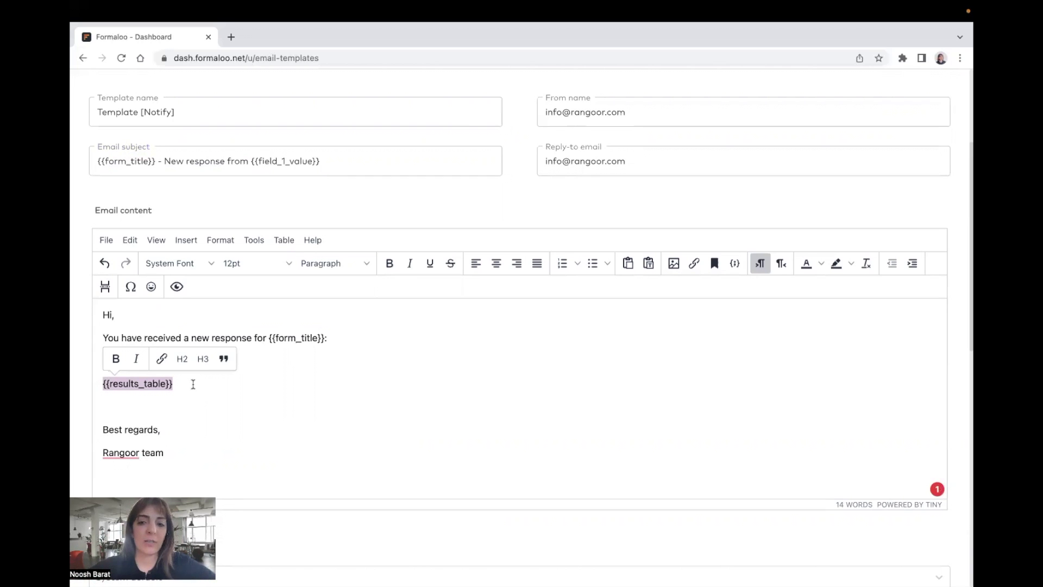
key("BackSpace")
left_click(143, 383)
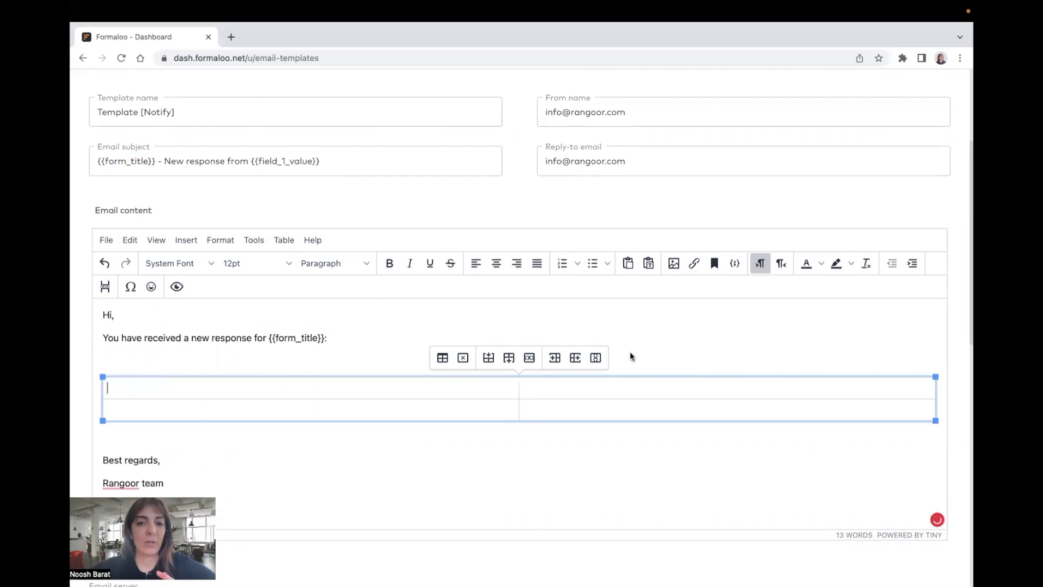
left_click_drag(517, 384, 265, 383)
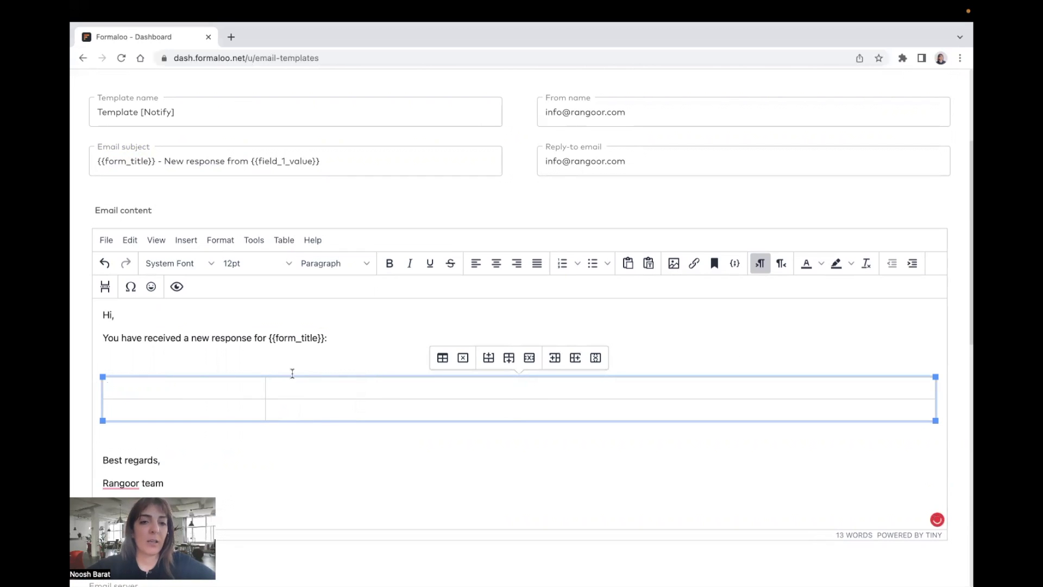
Step: Fill the table's first row with {{field_1_title}} and {{field_1_value}}, copied from the subject
left_click(250, 164)
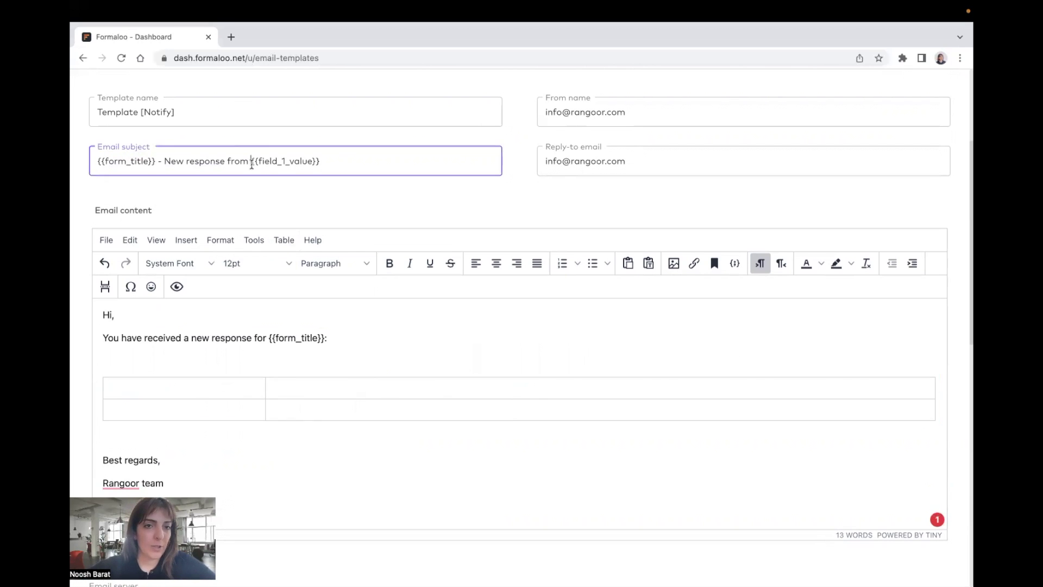
left_click_drag(251, 162, 337, 160)
key("ctrl+c")
left_click(217, 392)
key("ctrl+v")
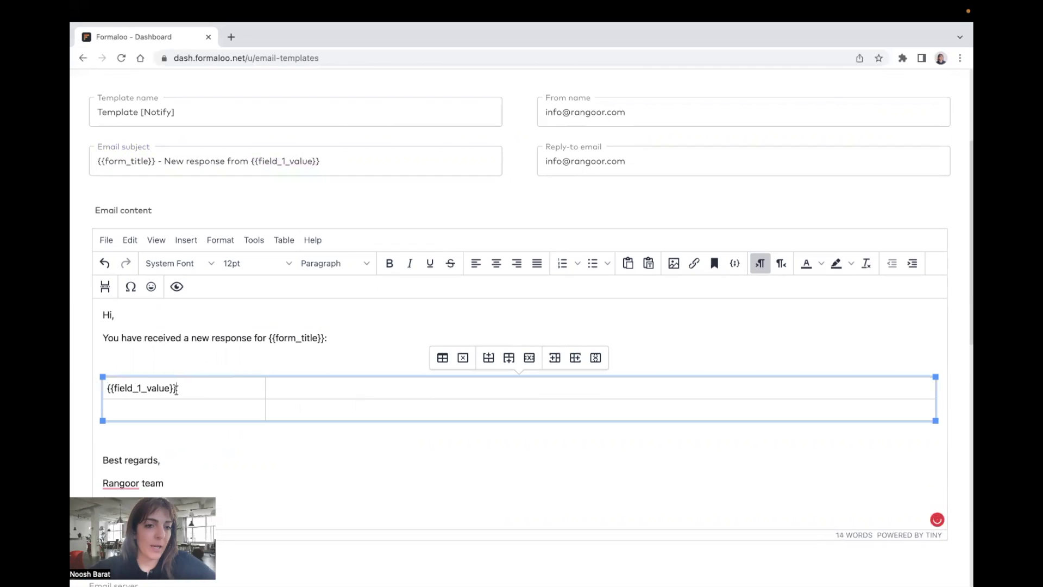
left_click_drag(146, 388, 169, 388)
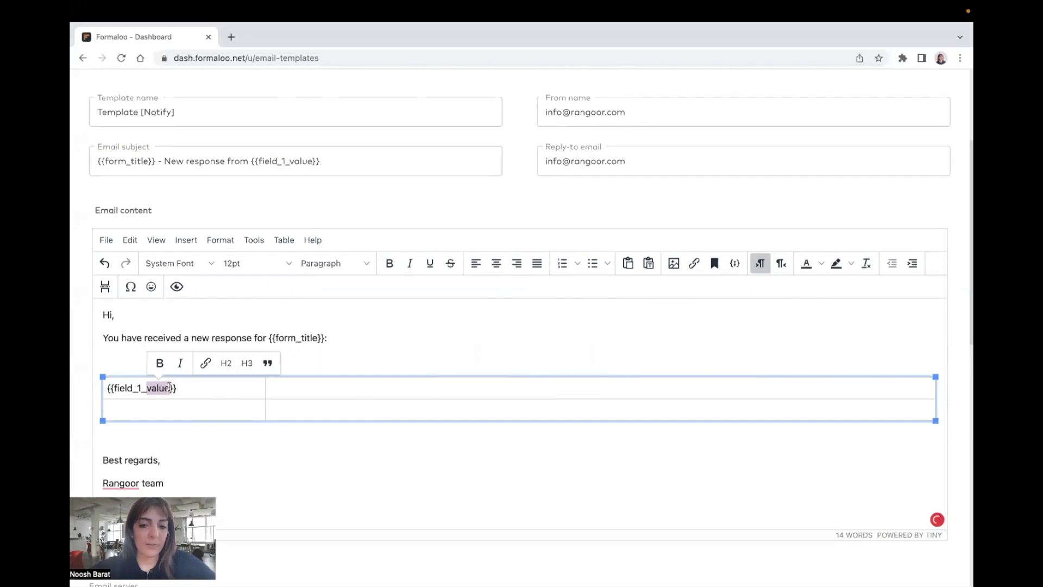
type("title")
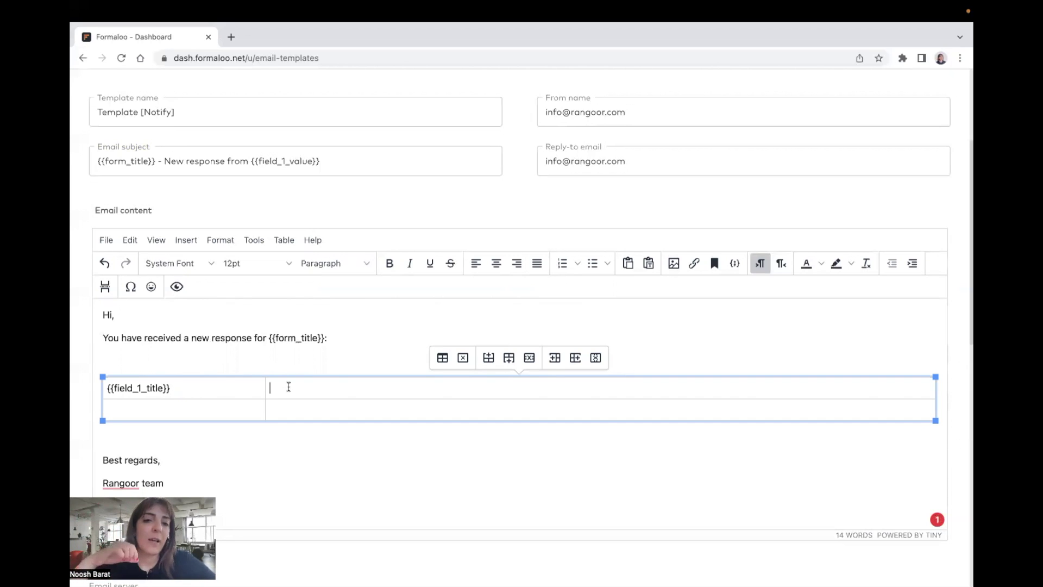
key("ctrl+v")
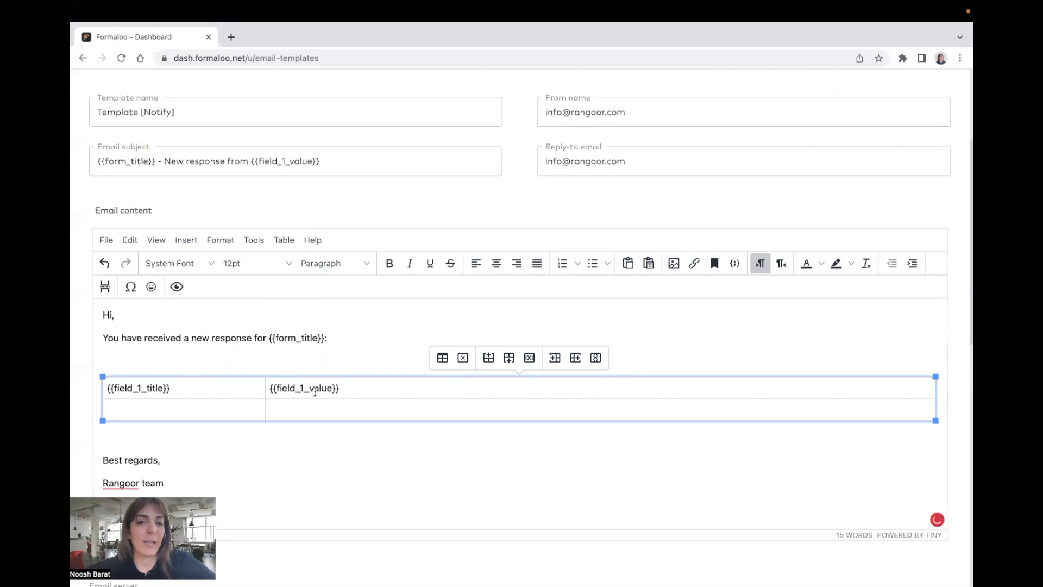
left_click(693, 390)
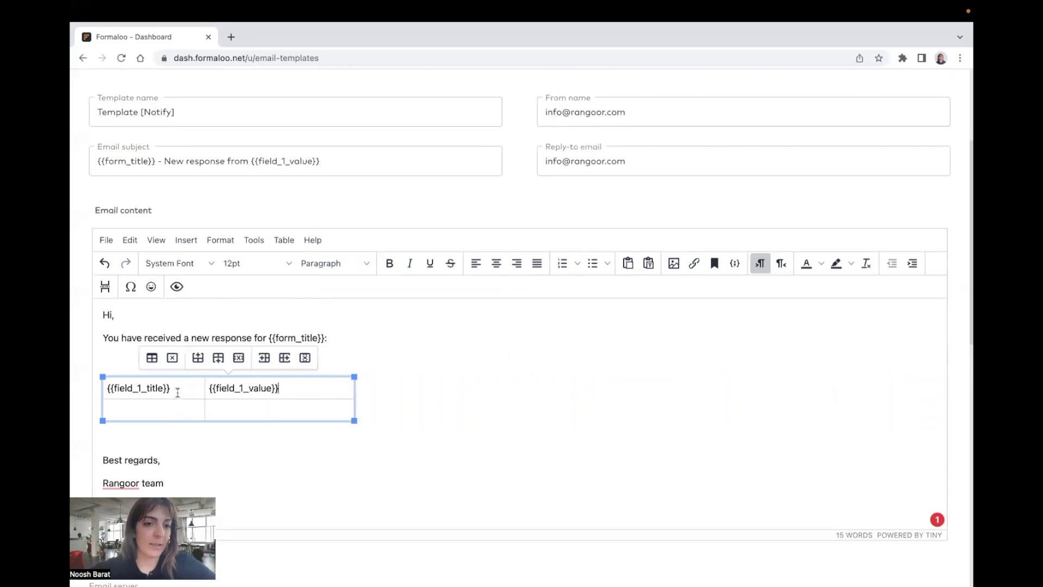
Step: Fill row two with {{field_2_title}} and {{field_2_value}}, then begin a field variable after 'Hi'
left_click(140, 408)
type("{{field_1_title}}")
left_click_drag(144, 407, 139, 407)
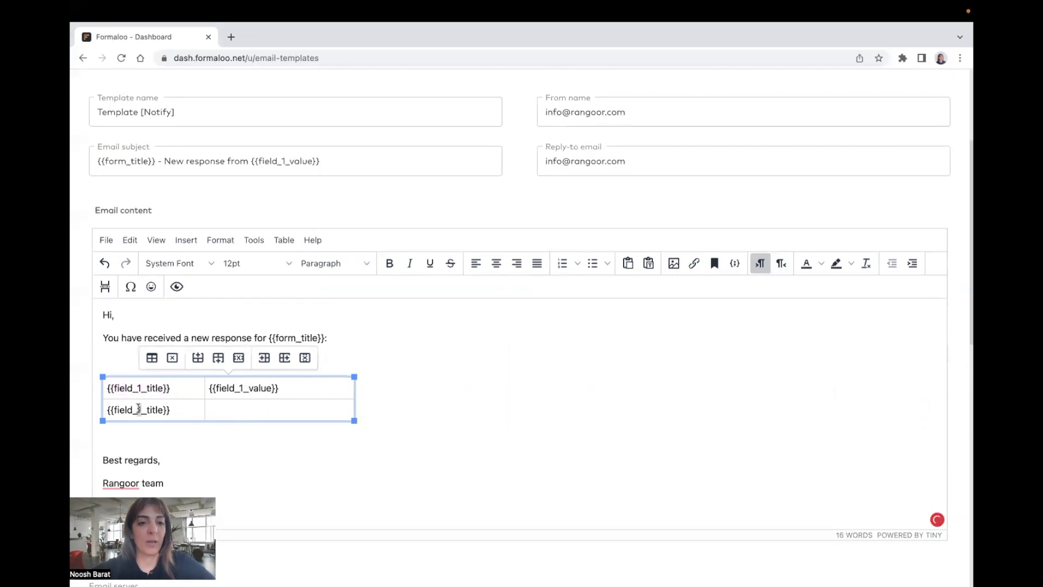
type("2")
left_click(223, 408)
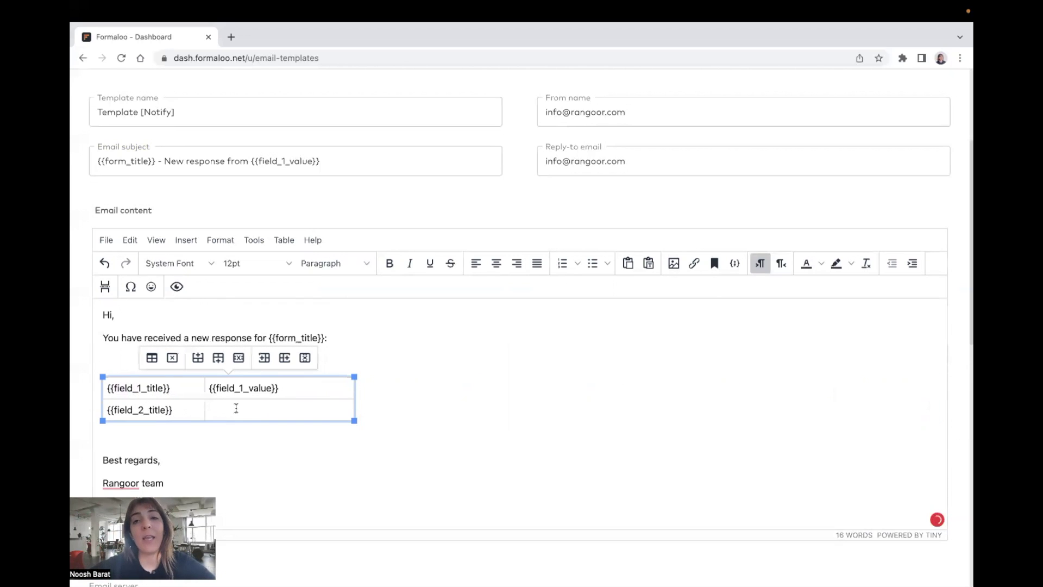
type("{{field_1_title}}")
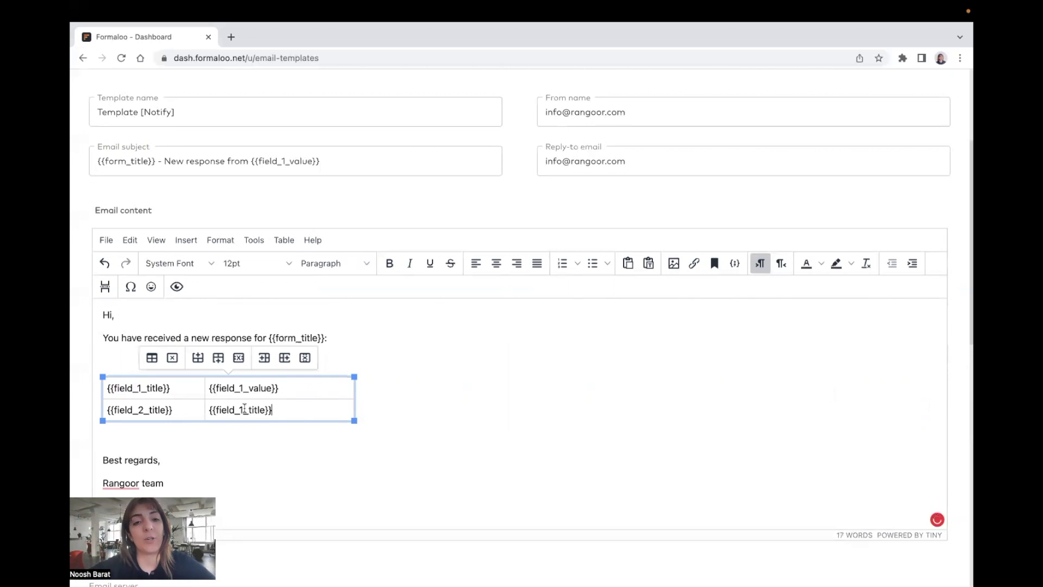
left_click_drag(239, 408, 243, 410)
type("2")
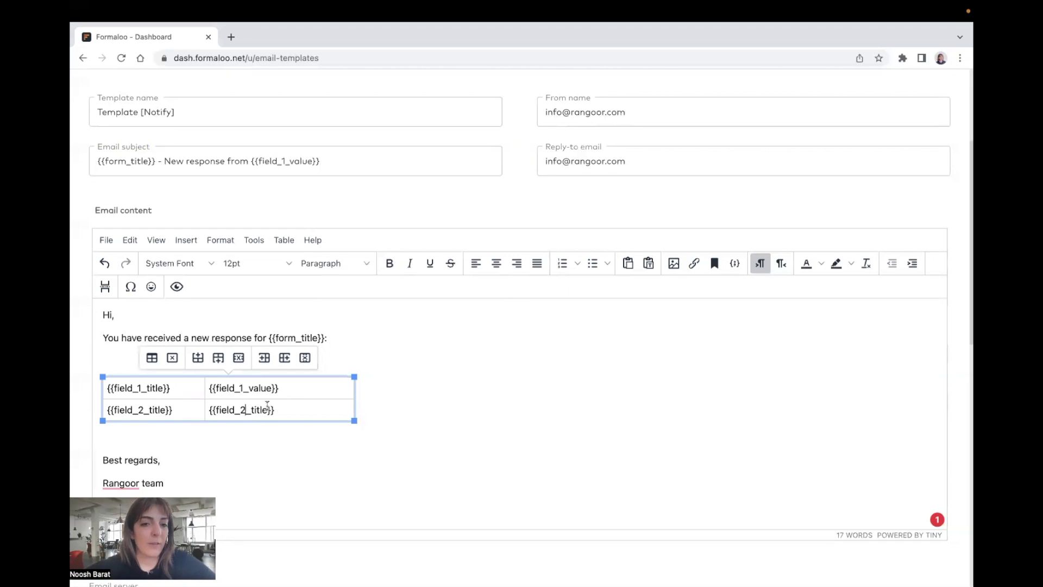
left_click_drag(271, 410, 251, 410)
type("value")
left_click(112, 315)
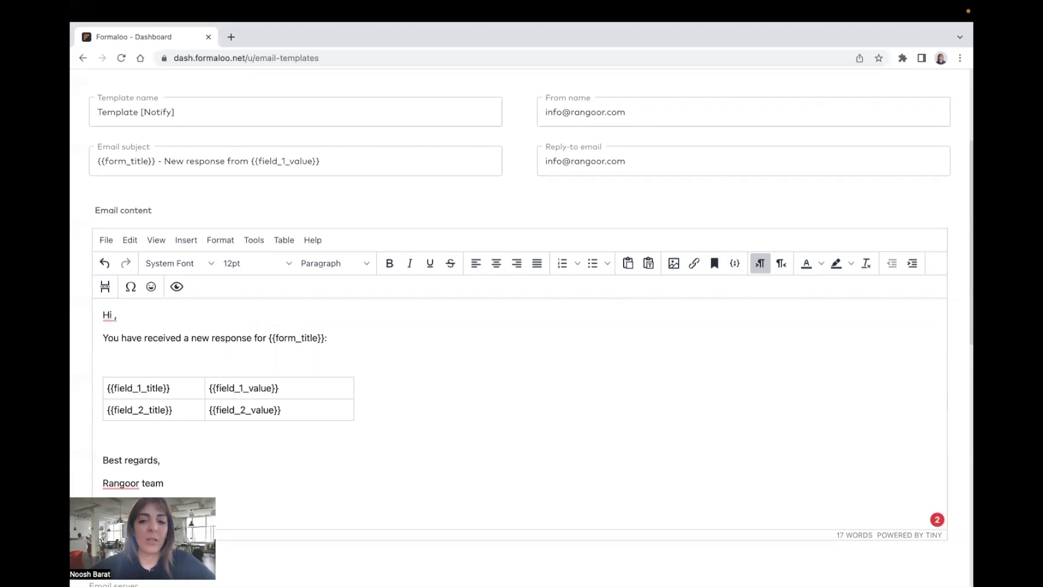
type("{{}}")
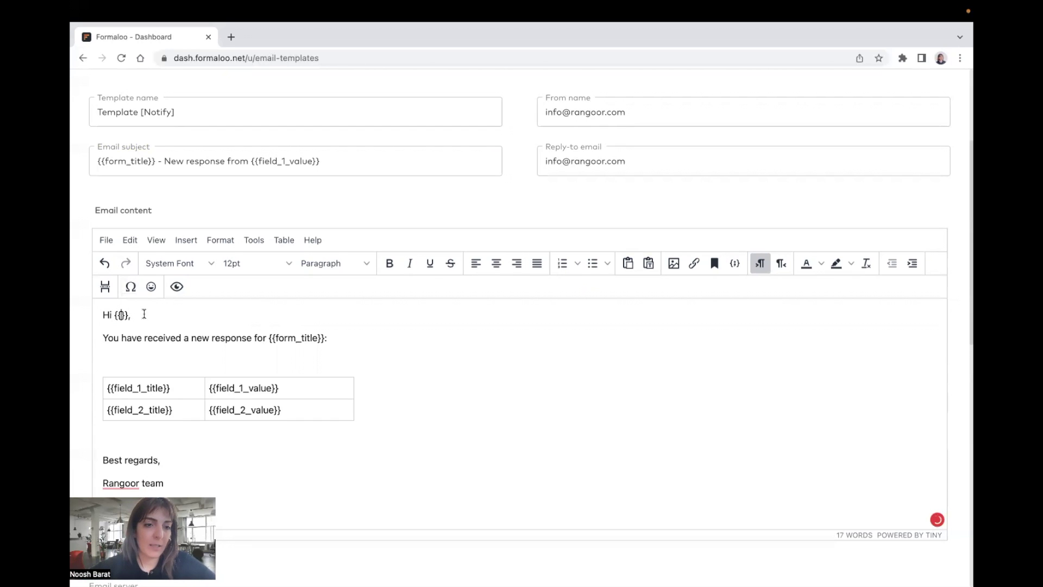
type("field")
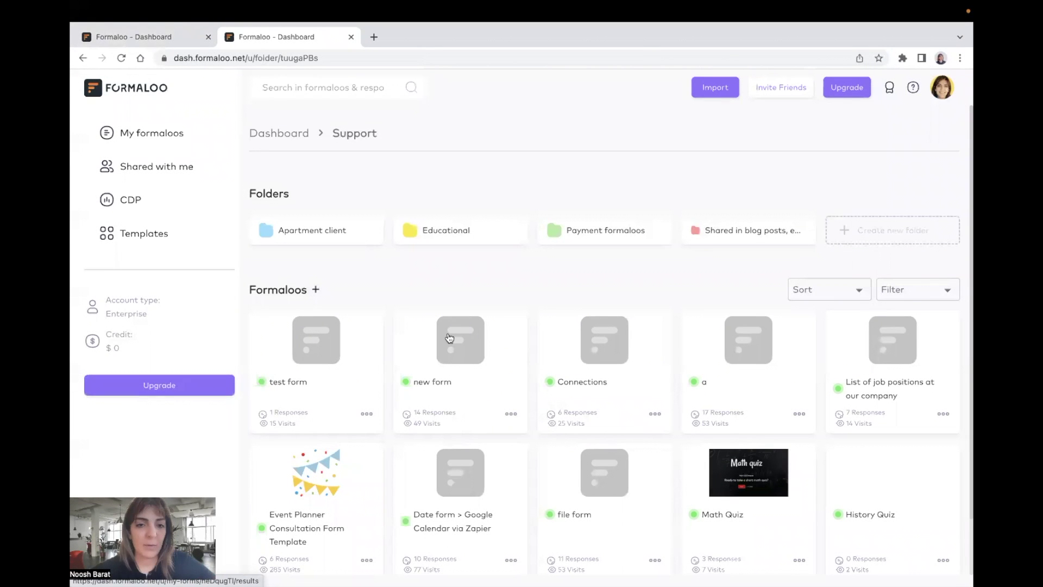
Step: Open the test form for editing and go to its Notification settings
right_click(304, 324)
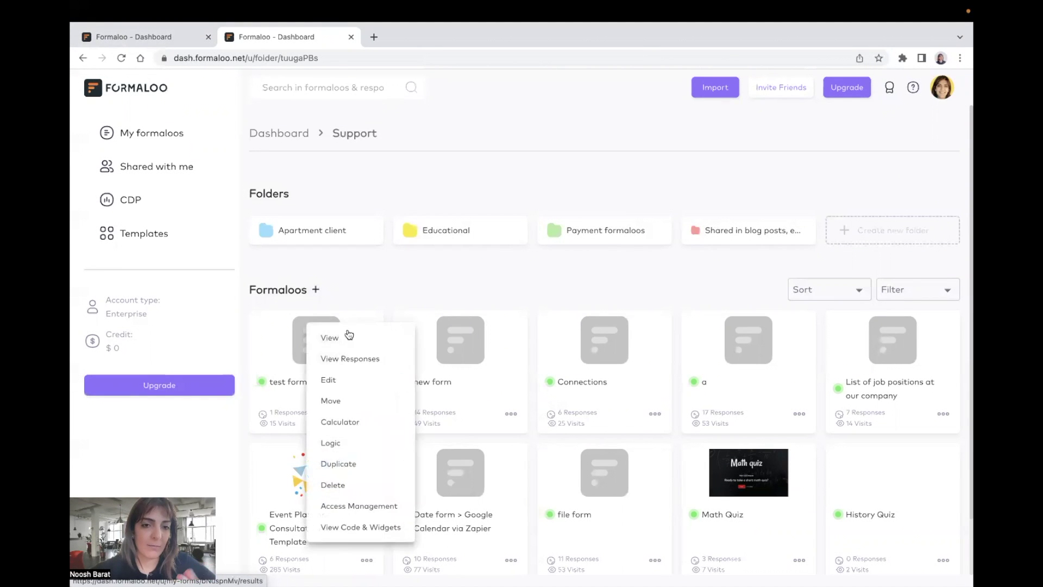
left_click(343, 385)
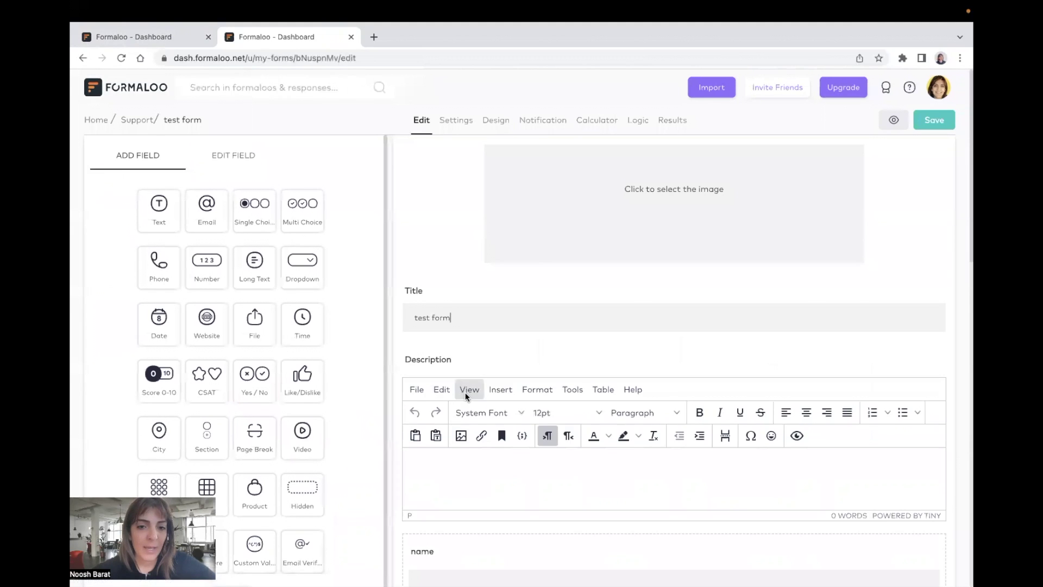
scroll(465, 396, "down", 4)
scroll(461, 380, "down", 1)
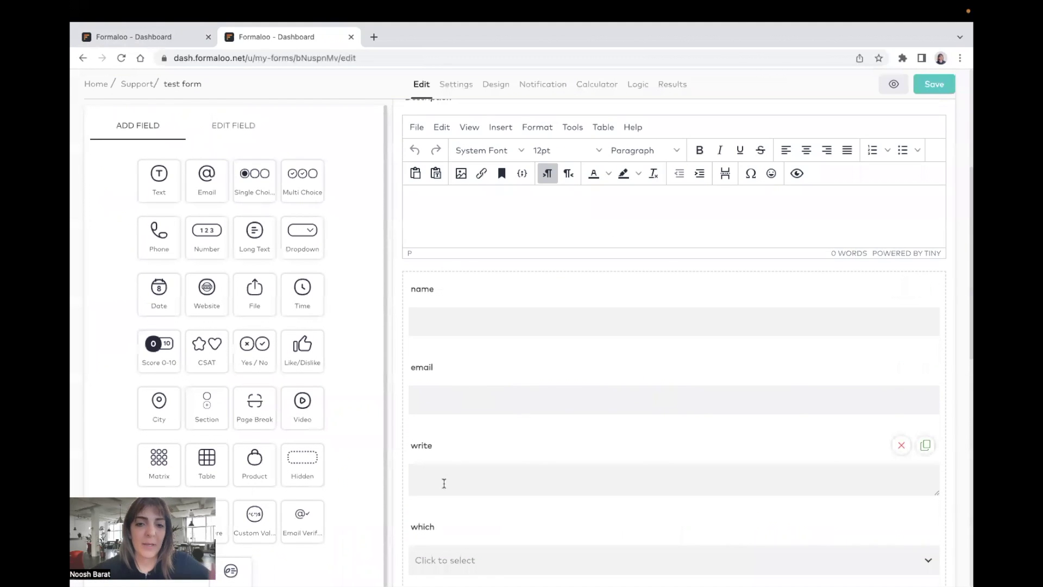
scroll(489, 364, "up", 3)
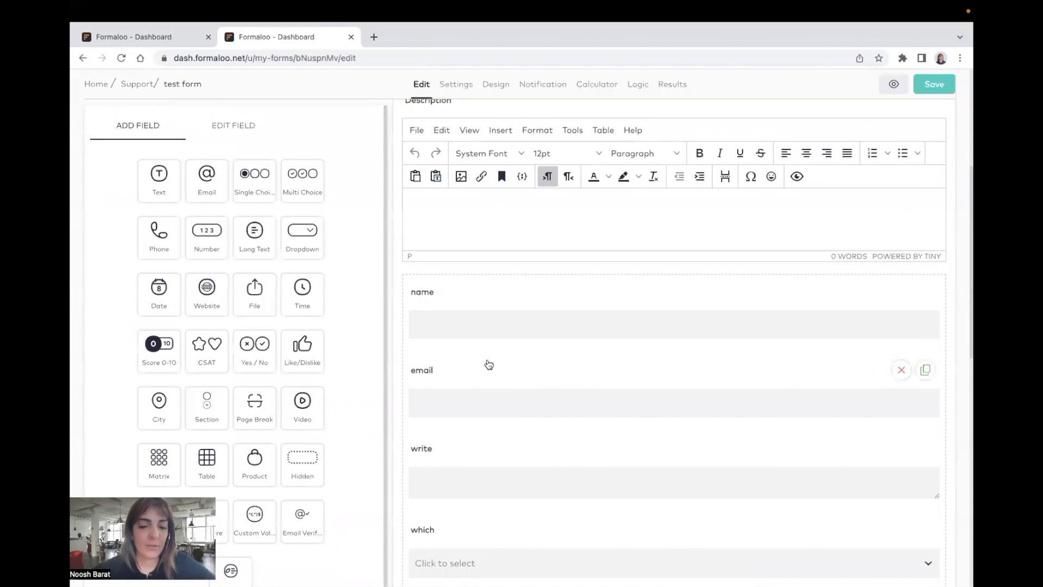
scroll(489, 364, "up", 4)
left_click(540, 126)
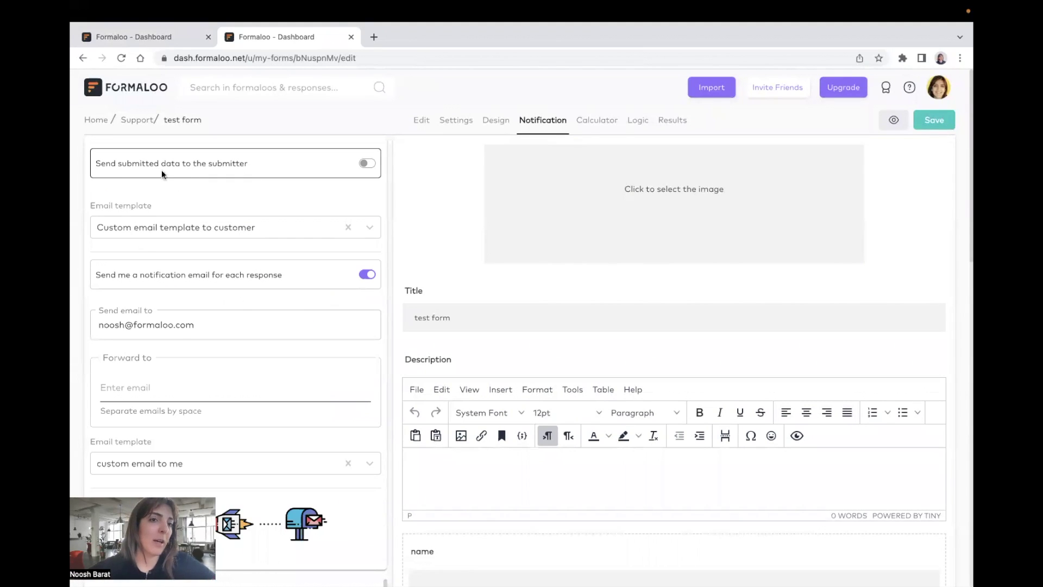
Step: Turn on 'Send submitted data to the submitter' and choose 'New template' as its email
left_click(368, 164)
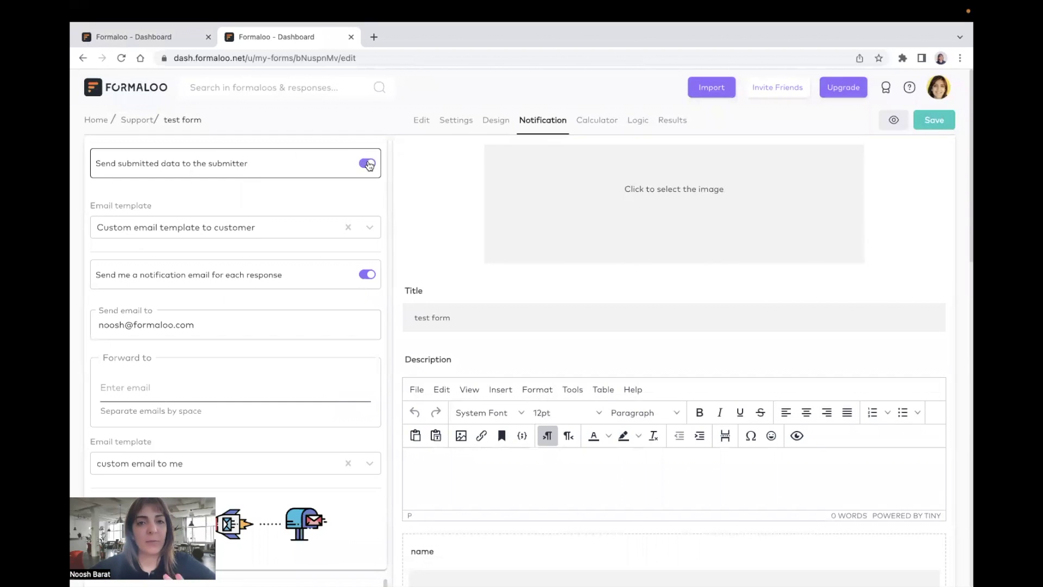
scroll(575, 376, "down", 2)
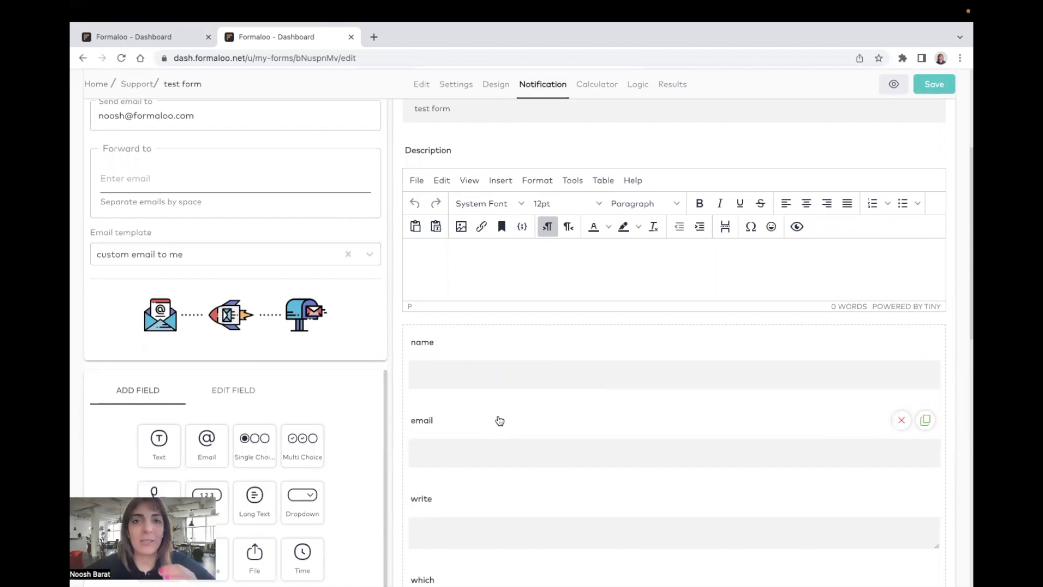
scroll(498, 417, "up", 5)
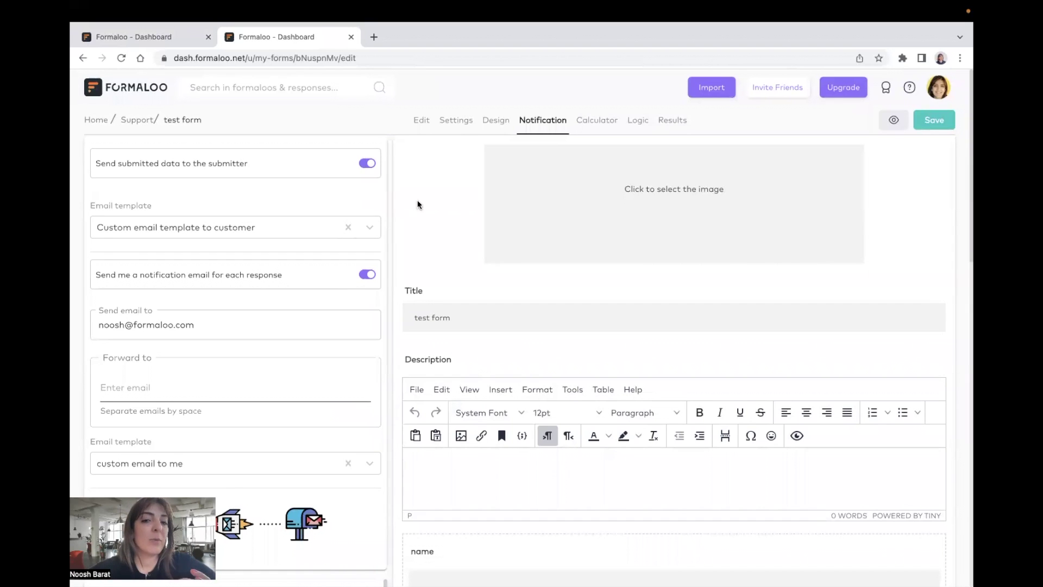
scroll(487, 364, "down", 4)
scroll(484, 360, "up", 4)
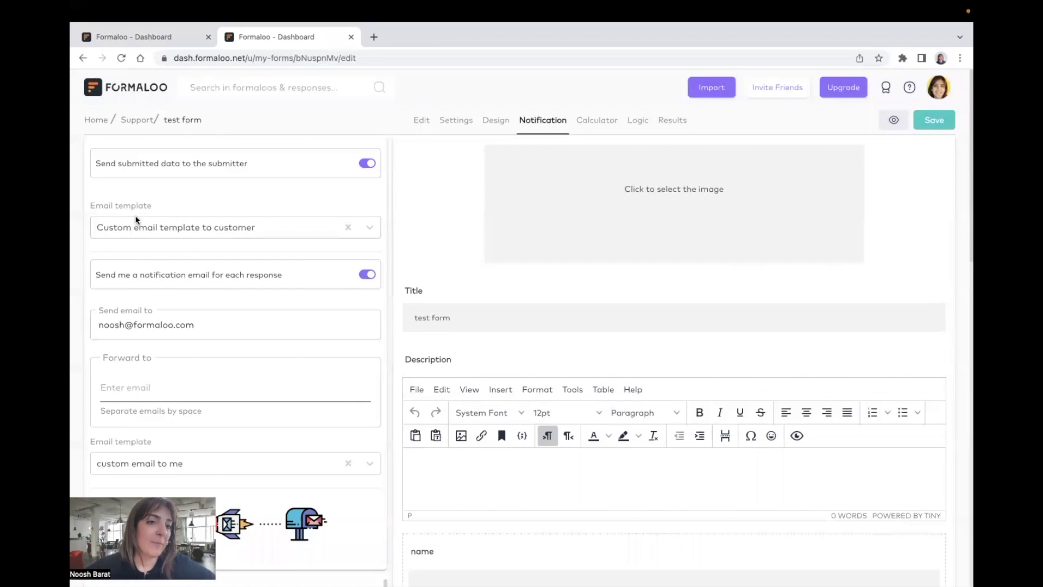
left_click(366, 228)
left_click(348, 228)
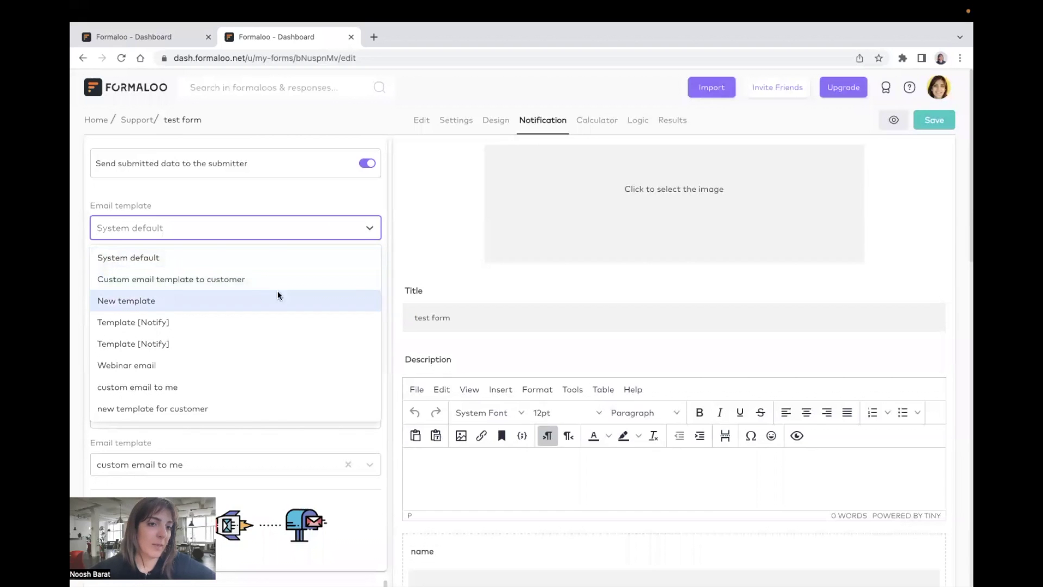
left_click(196, 304)
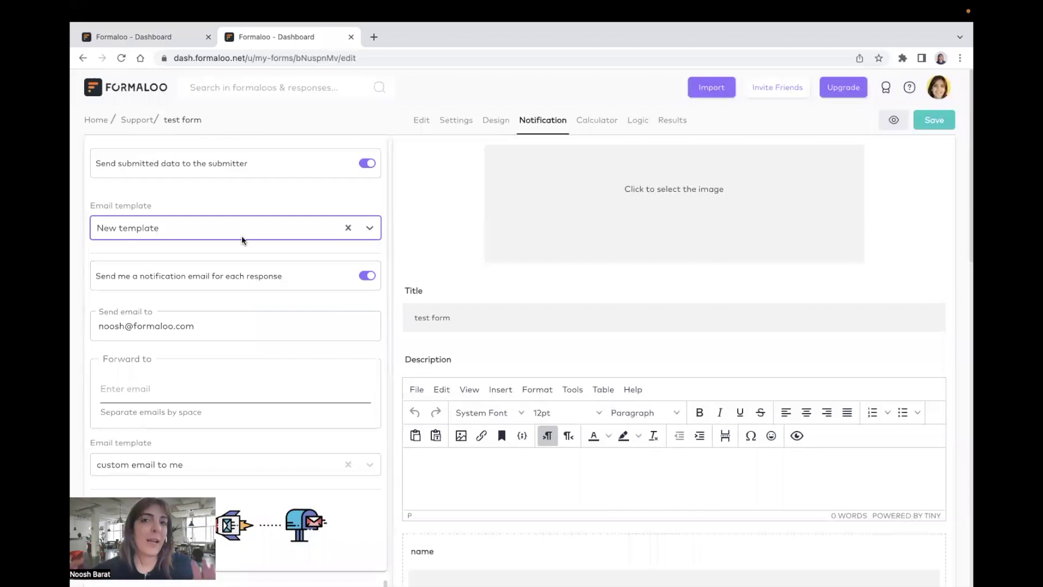
Step: Check the template choices for the owner notification email, leave it unchanged, and return to the templates tab
scroll(241, 236, "down", 2)
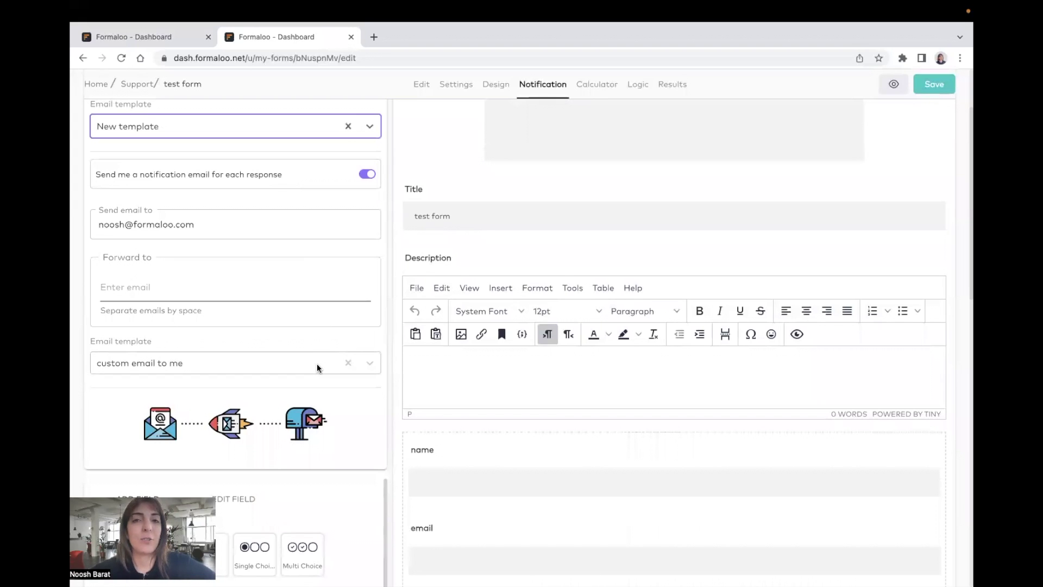
left_click(372, 361)
left_click(278, 293)
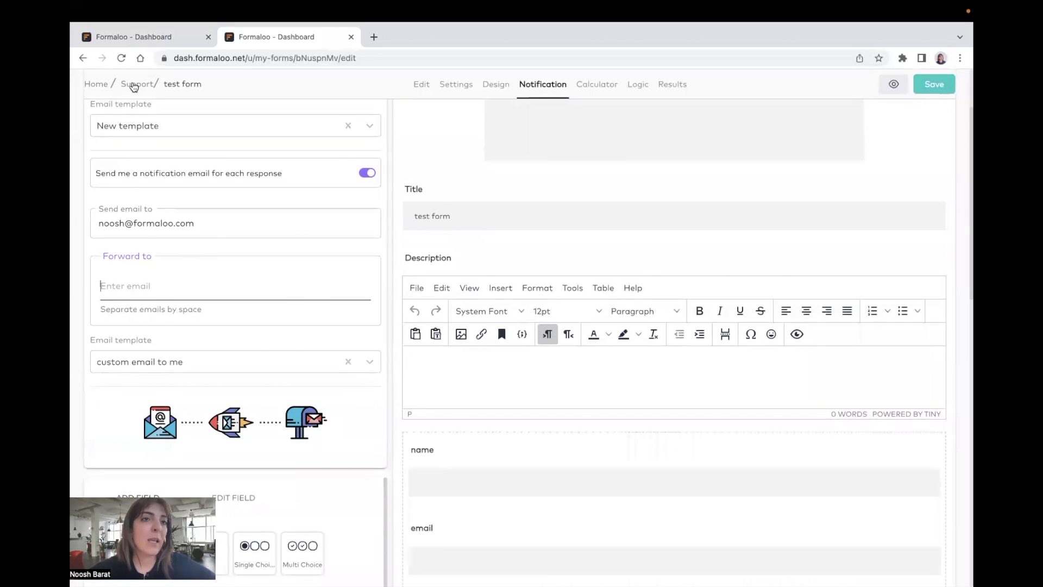
left_click(163, 38)
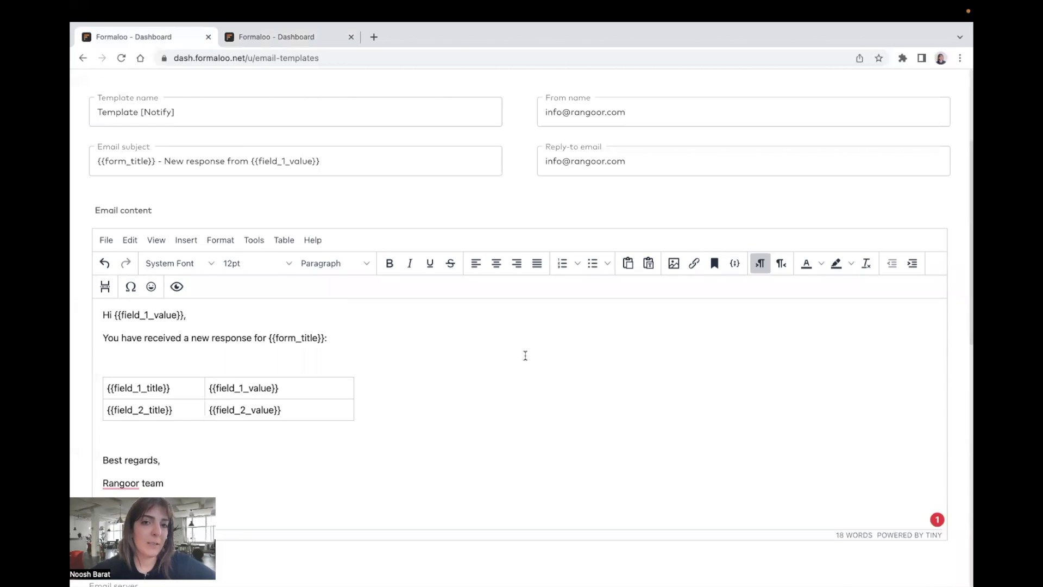
Step: Preview the live test form, checking its name and email field labels, then return to the template
scroll(525, 355, "up", 2)
left_click_drag(114, 363, 182, 358)
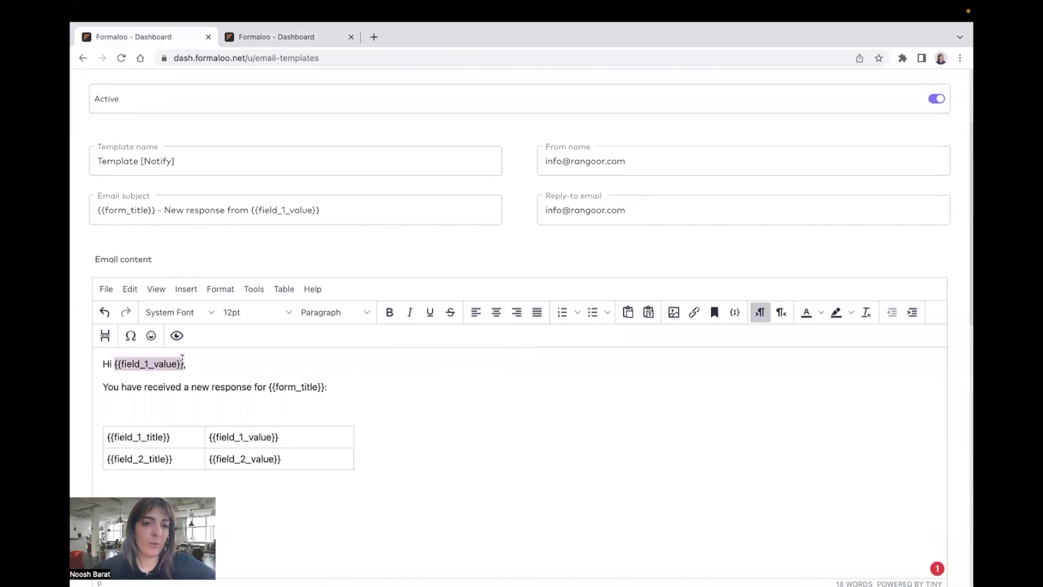
left_click(310, 36)
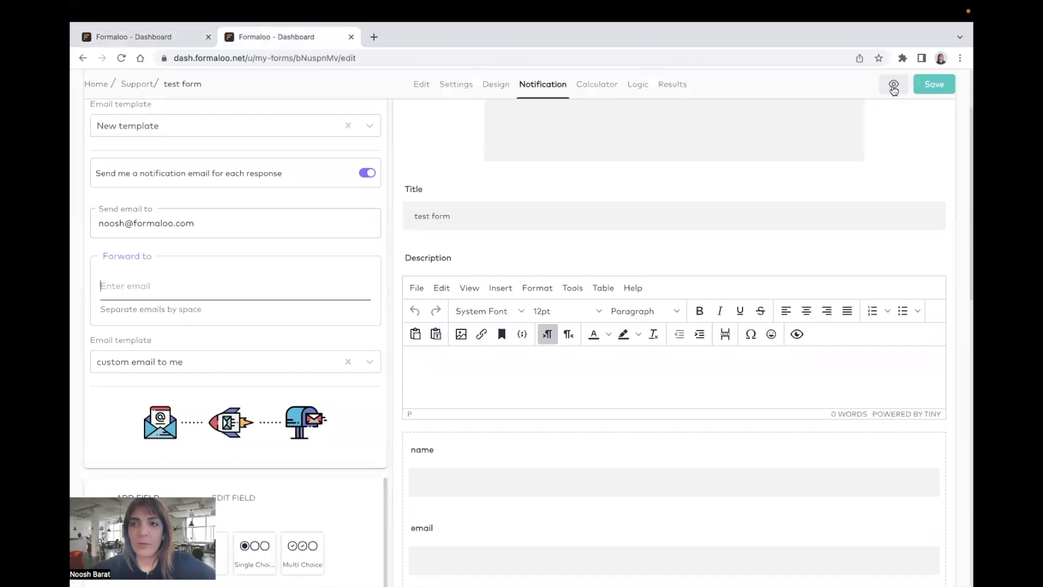
left_click(893, 85)
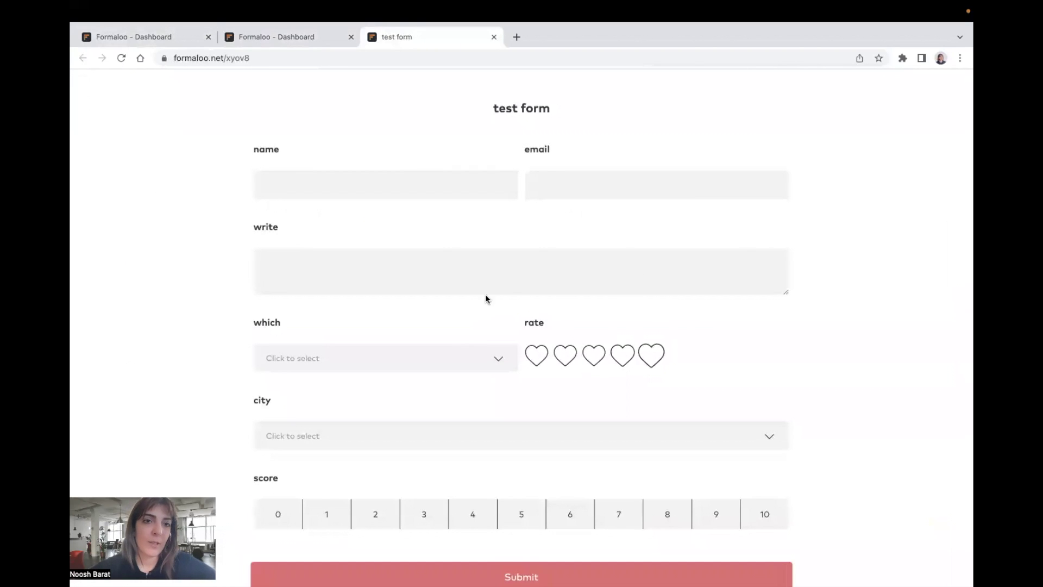
left_click_drag(254, 151, 283, 153)
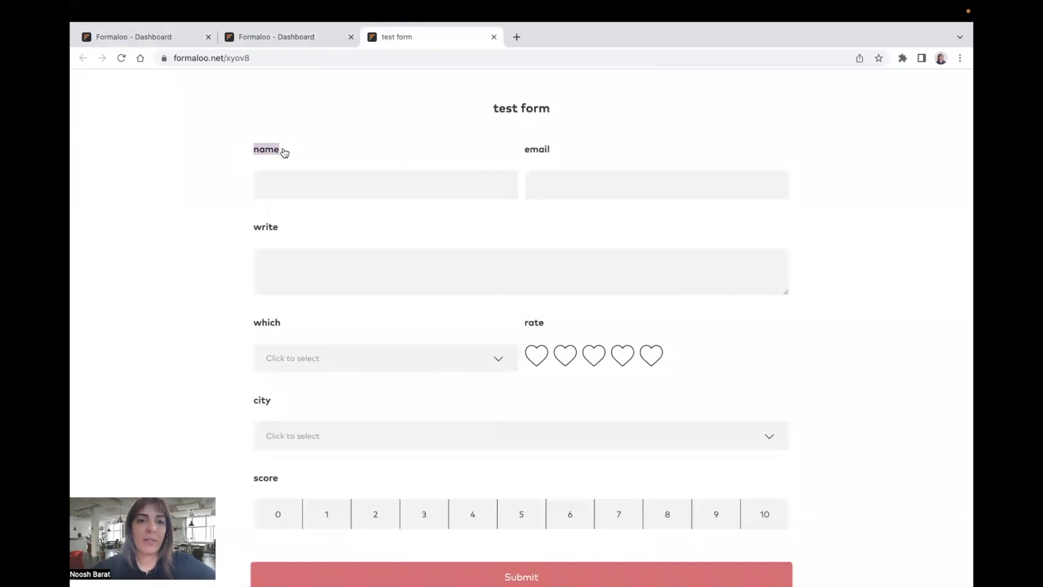
left_click(276, 177)
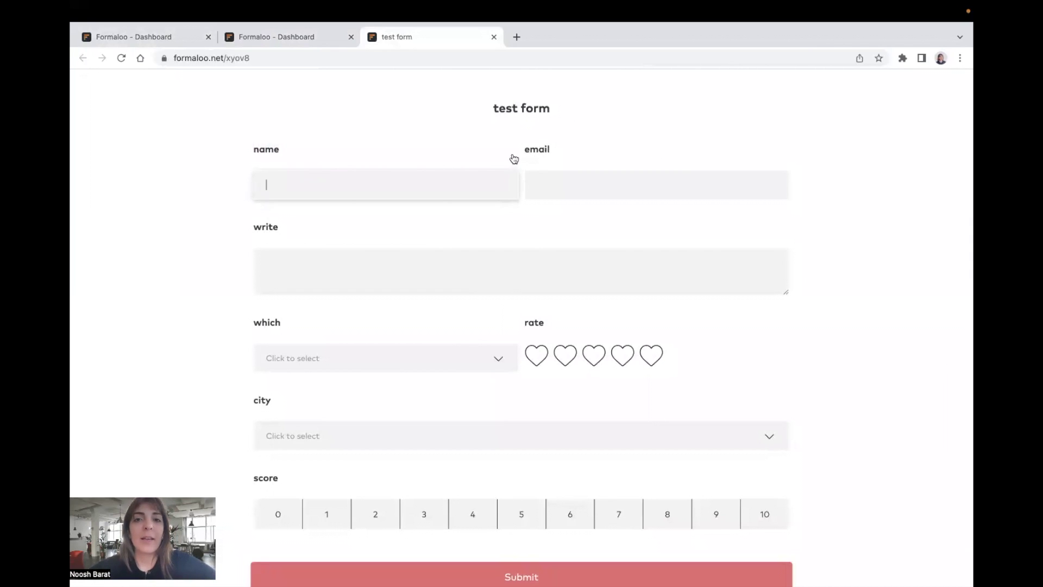
left_click_drag(524, 150, 548, 152)
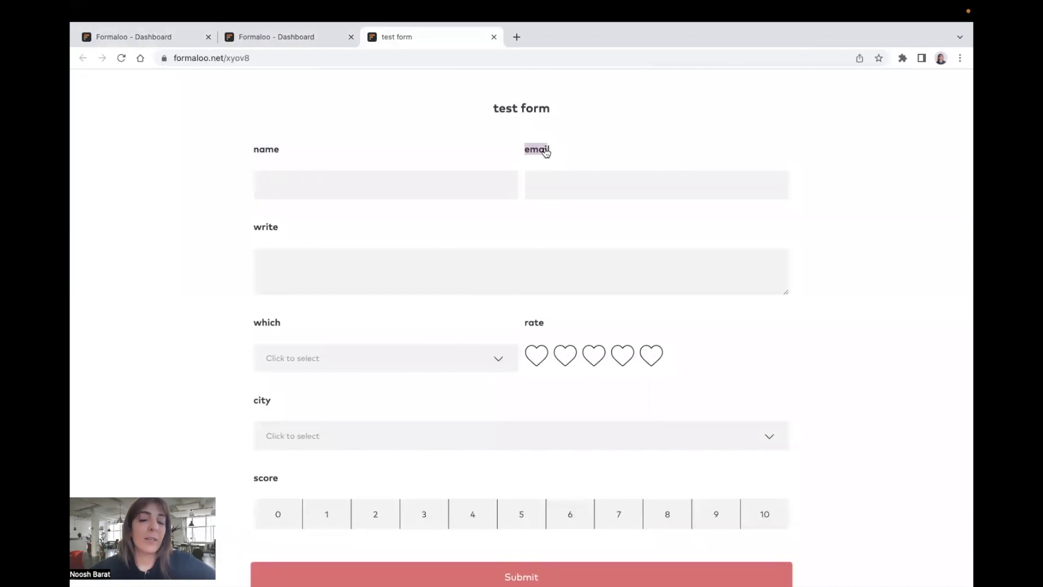
left_click(549, 183)
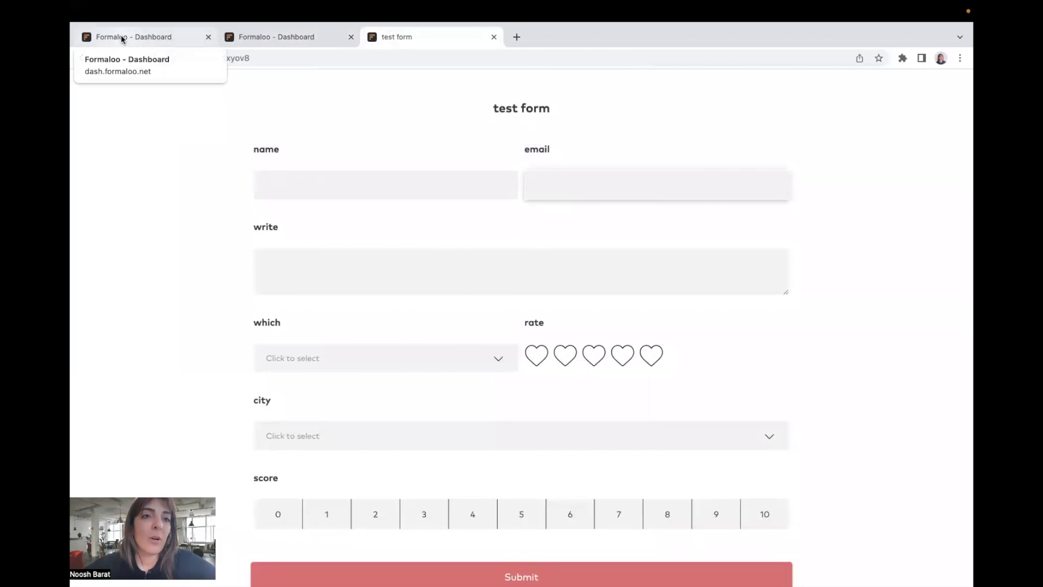
left_click(163, 38)
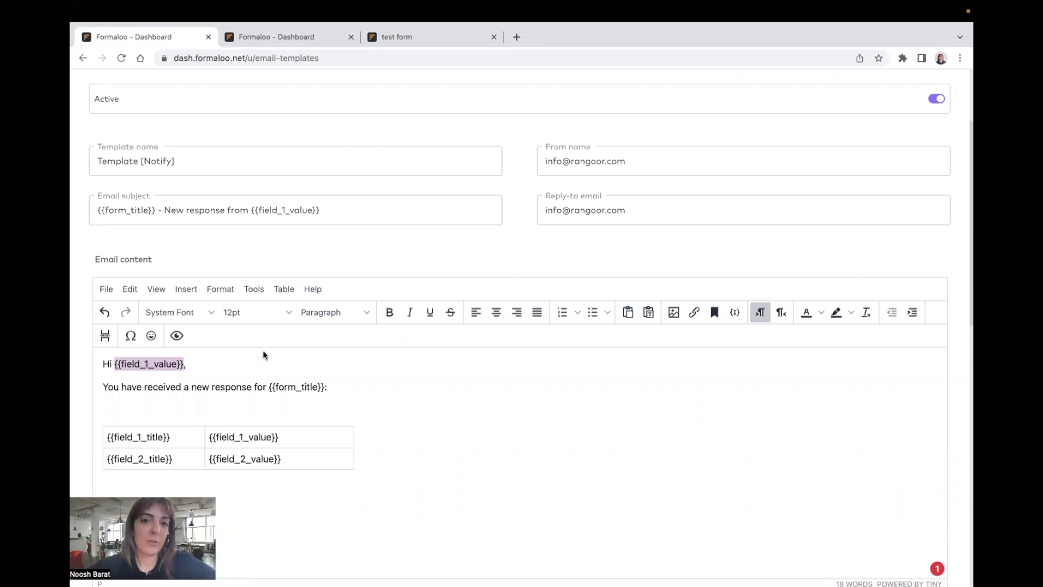
Step: Open the 'Available variables' help article and scroll through its form, field, order and base variables
scroll(466, 435, "down", 9)
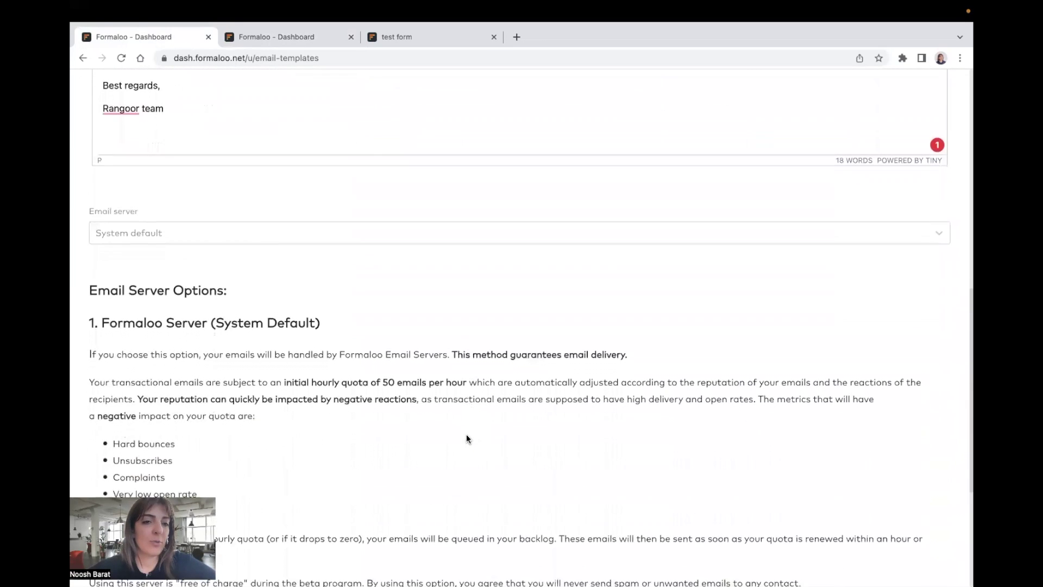
scroll(466, 439, "down", 5)
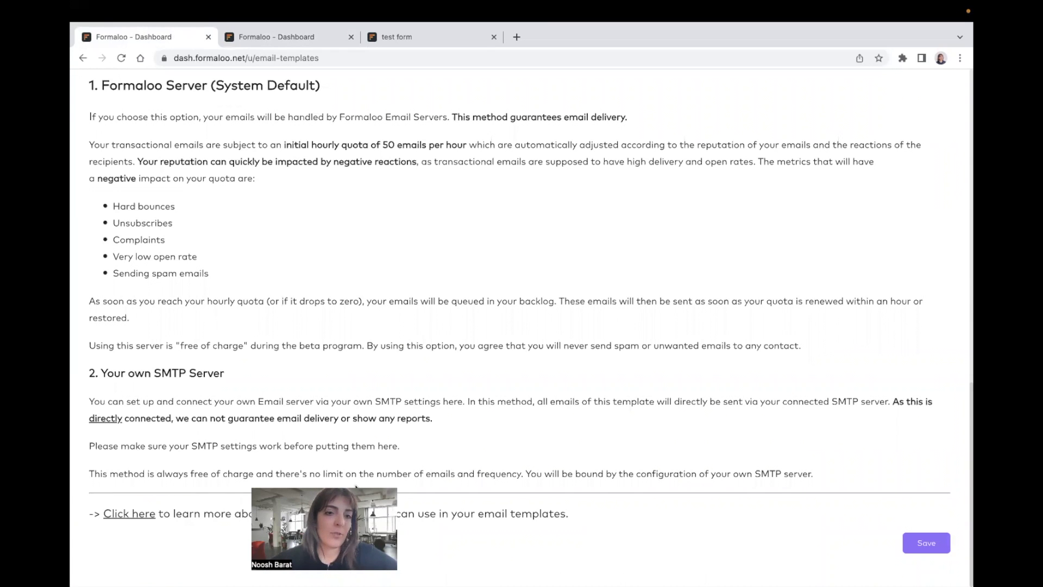
left_click(130, 514)
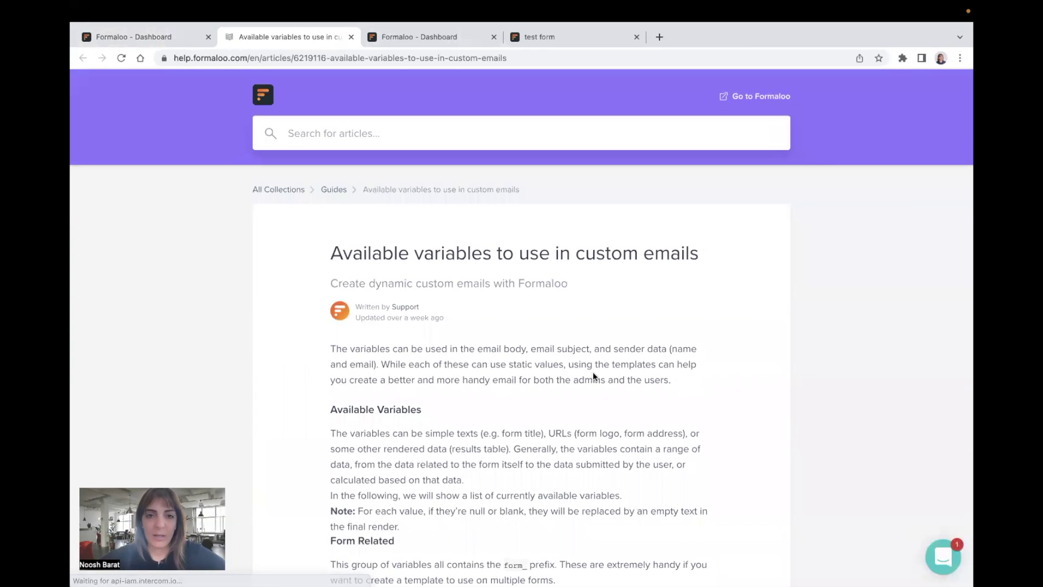
scroll(594, 376, "down", 6)
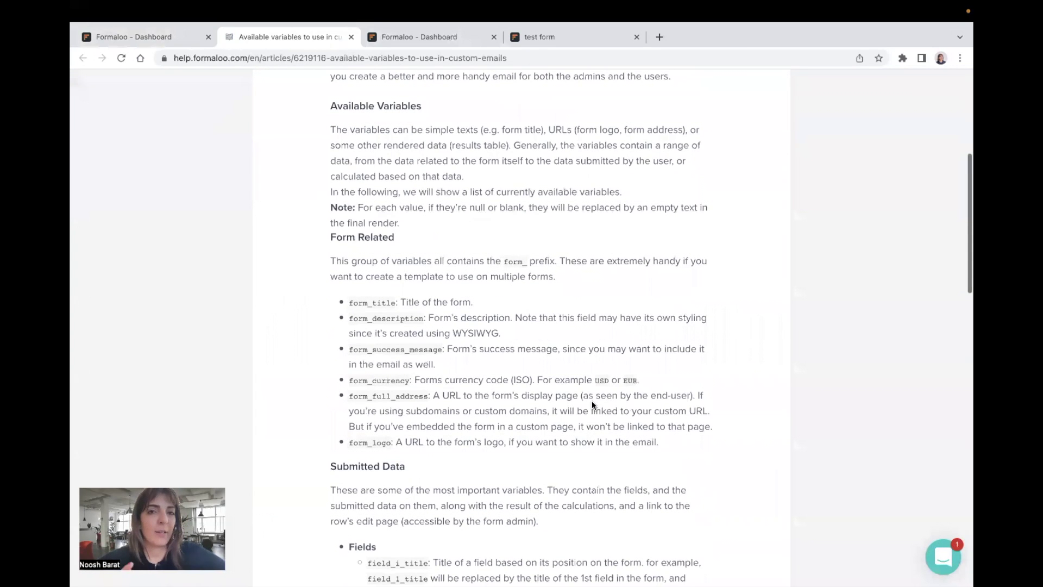
scroll(593, 404, "down", 6)
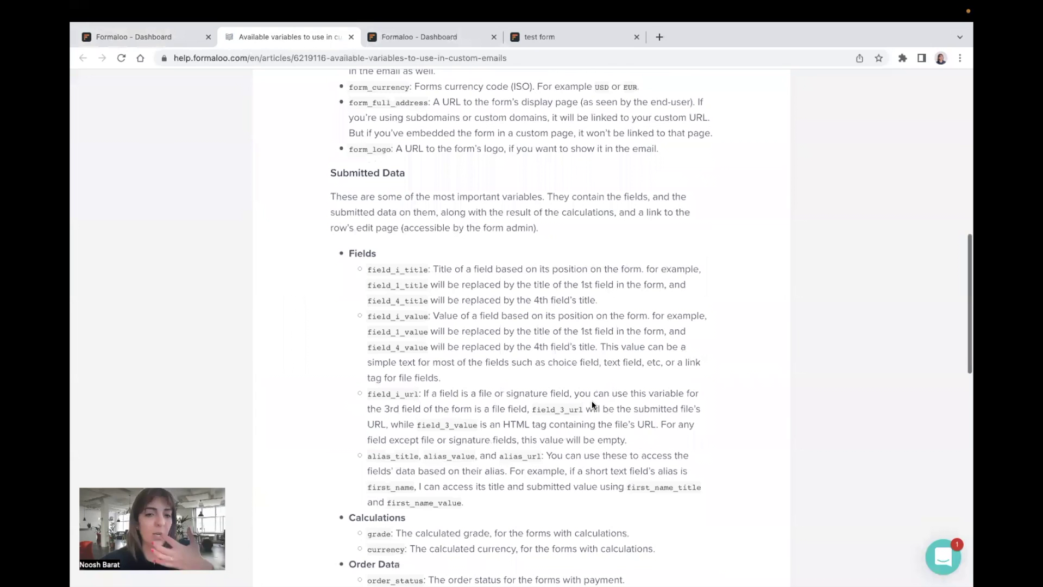
scroll(592, 404, "down", 10)
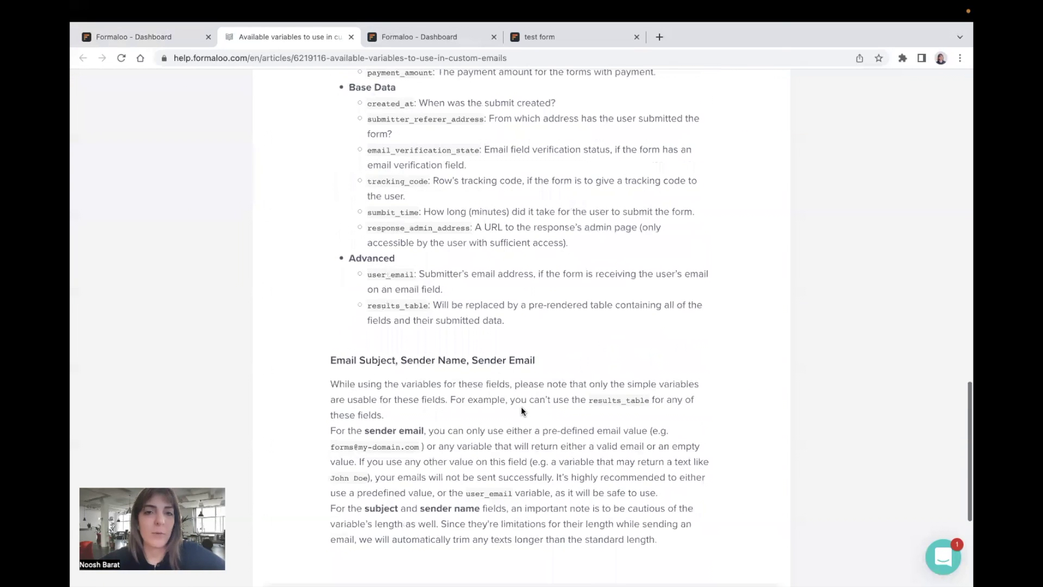
scroll(522, 411, "up", 7)
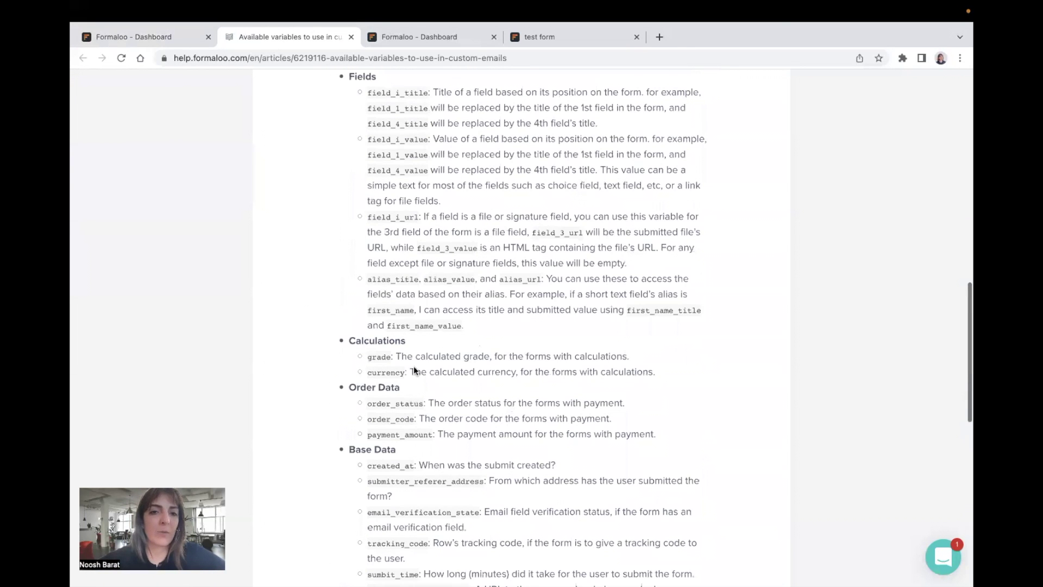
scroll(508, 344, "up", 9)
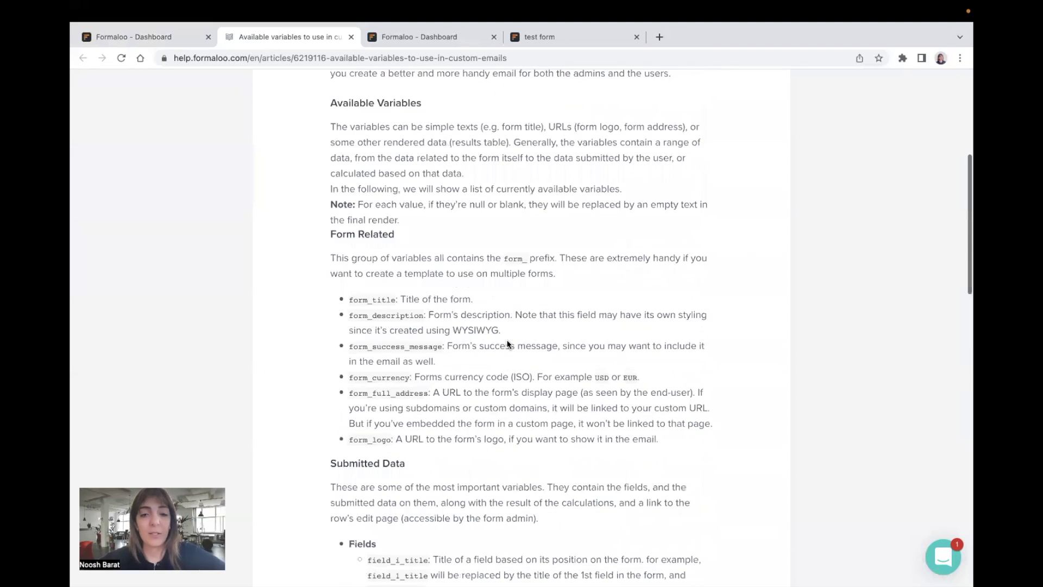
scroll(508, 344, "up", 1)
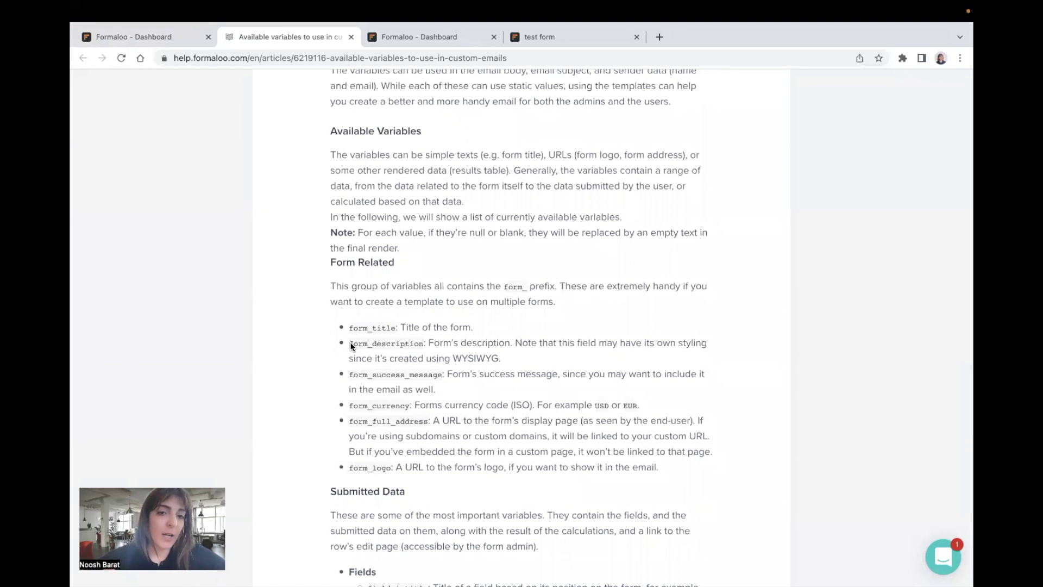
scroll(459, 356, "down", 8)
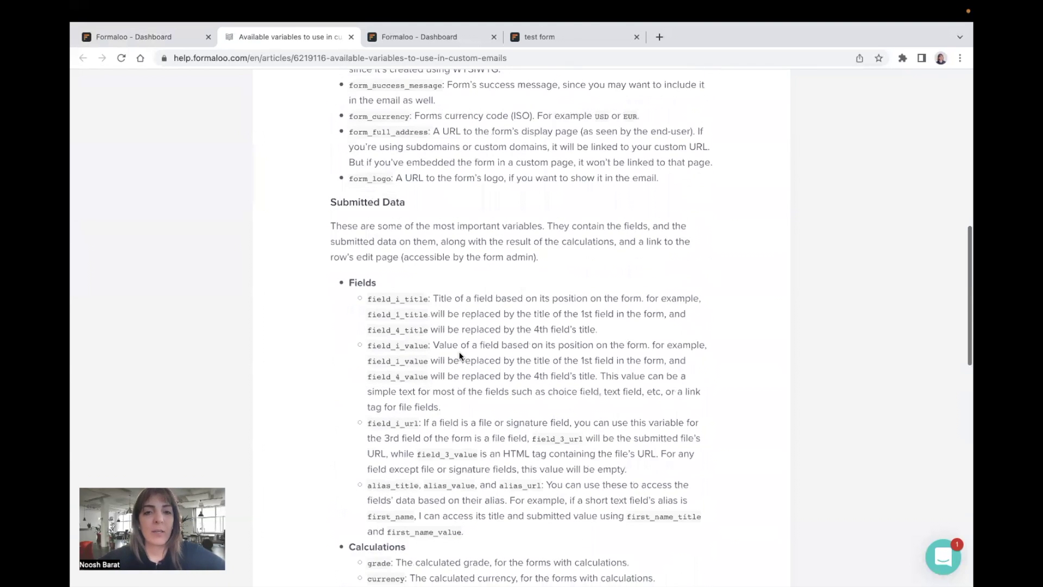
scroll(451, 348, "down", 3)
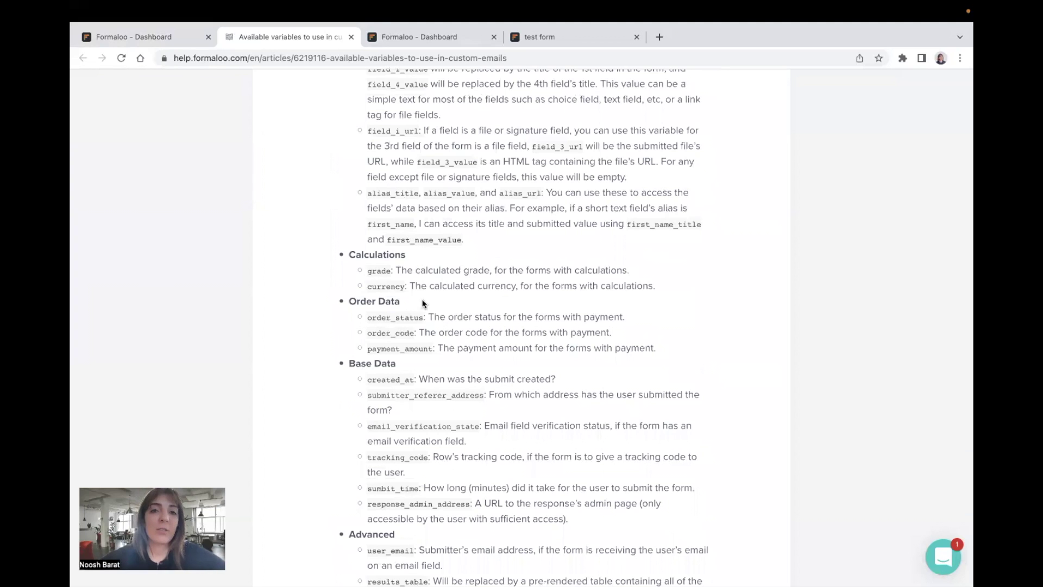
scroll(425, 303, "down", 3)
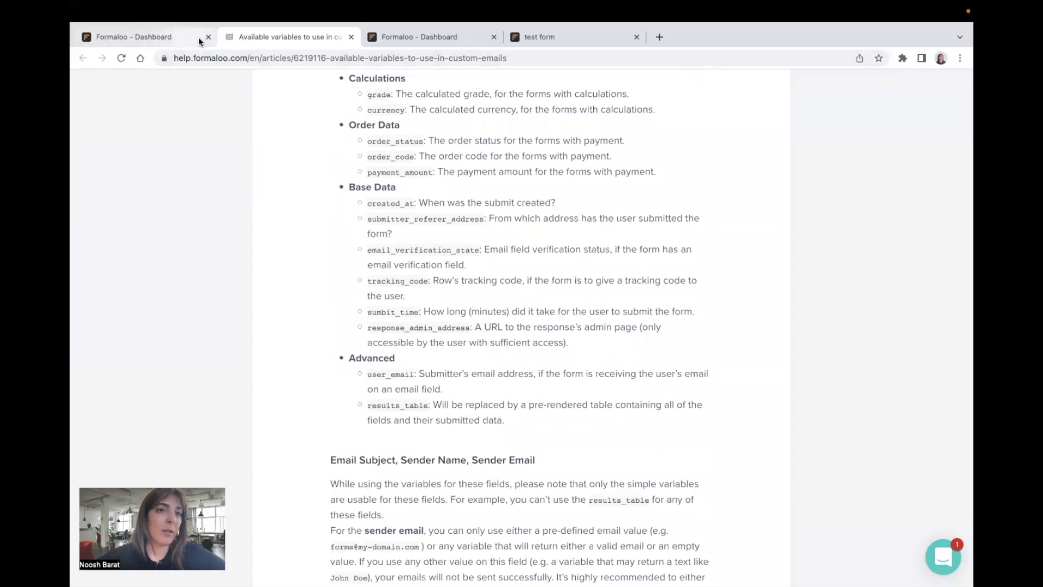
Step: Close the help tab and review the email server options and SMTP settings without changing them
left_click(351, 37)
scroll(409, 284, "up", 10)
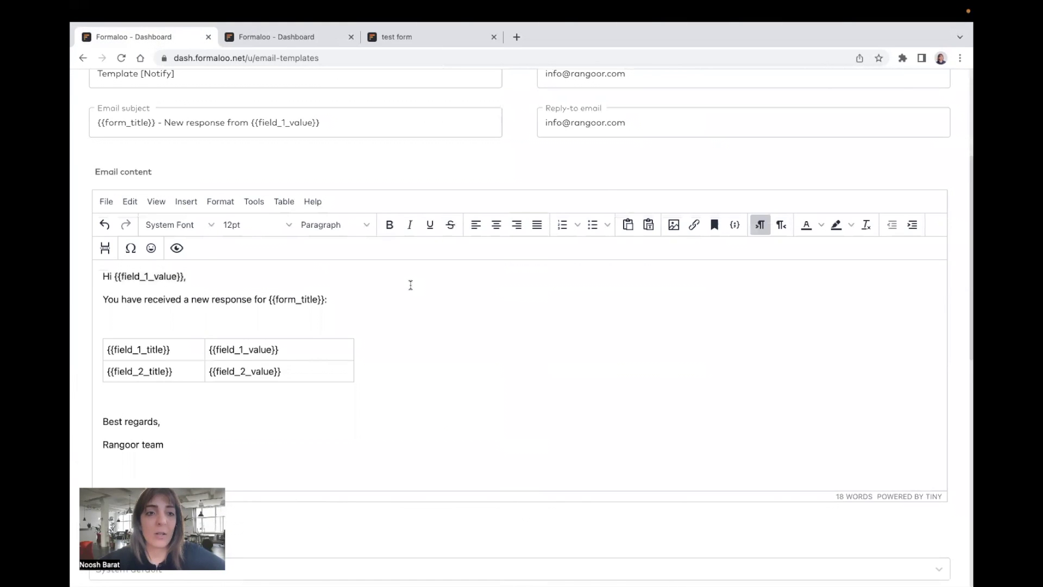
scroll(412, 284, "down", 5)
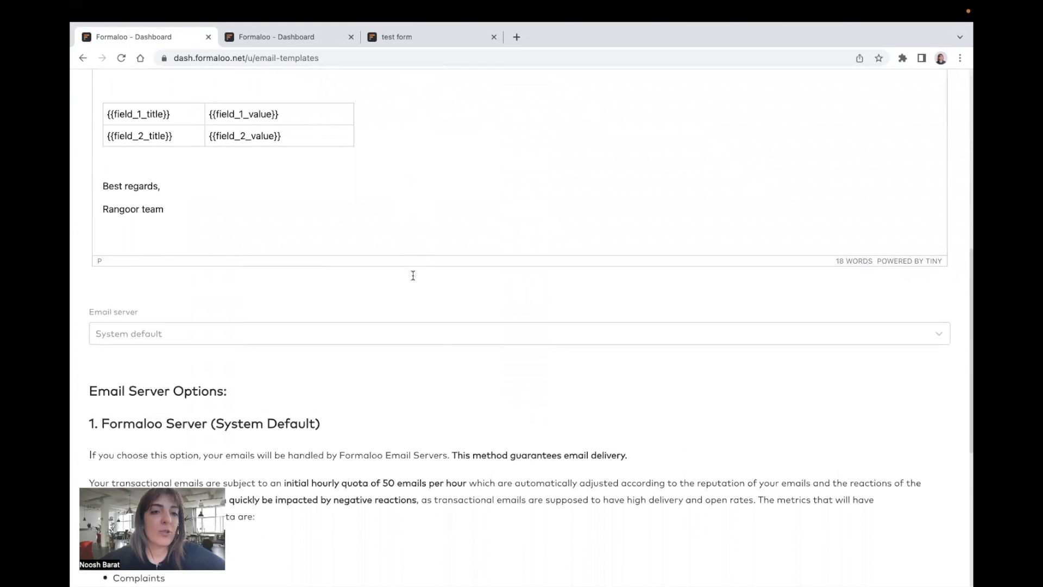
left_click(108, 327)
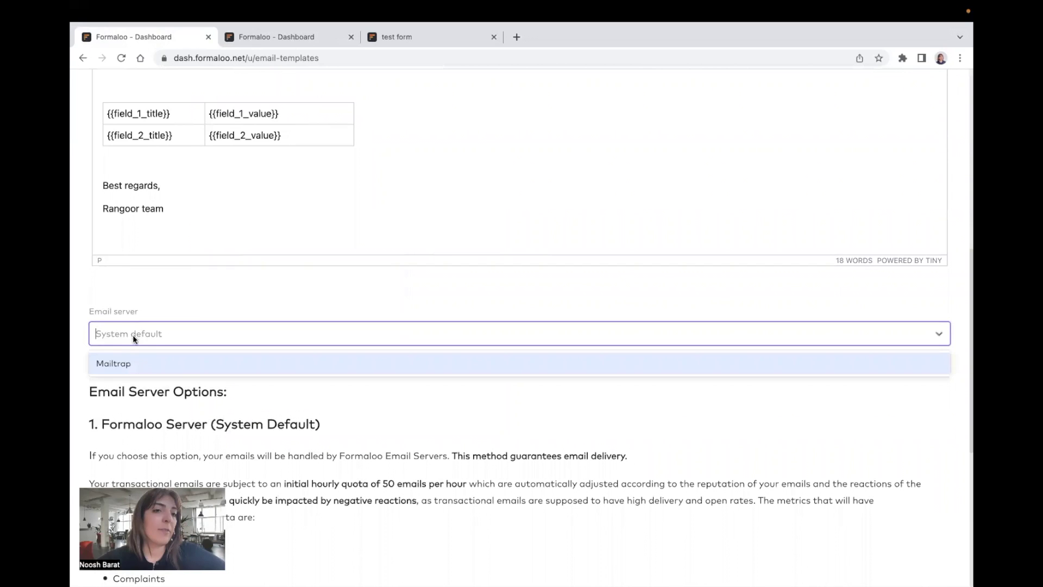
left_click(201, 296)
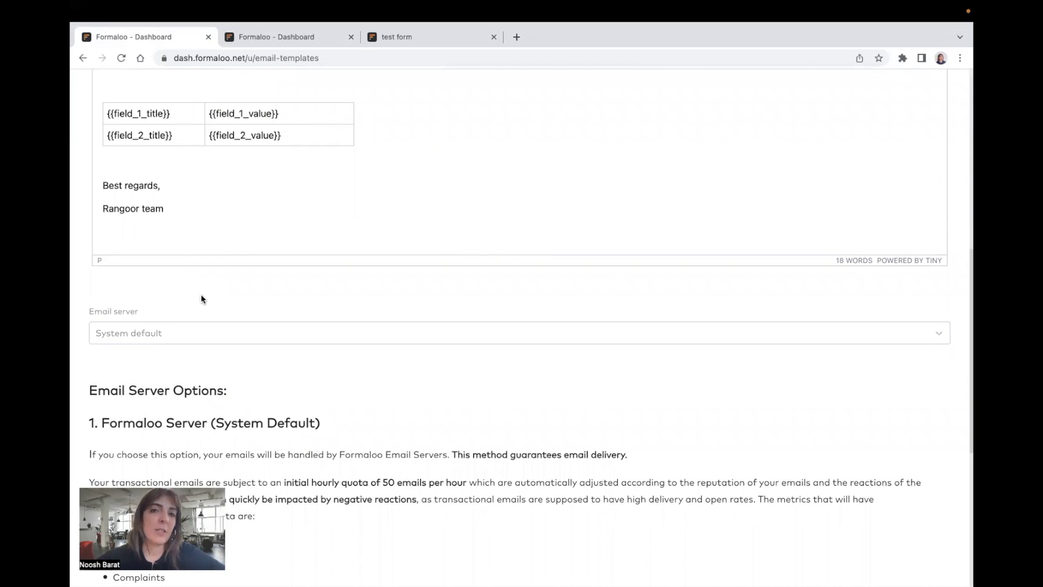
scroll(202, 288, "down", 1)
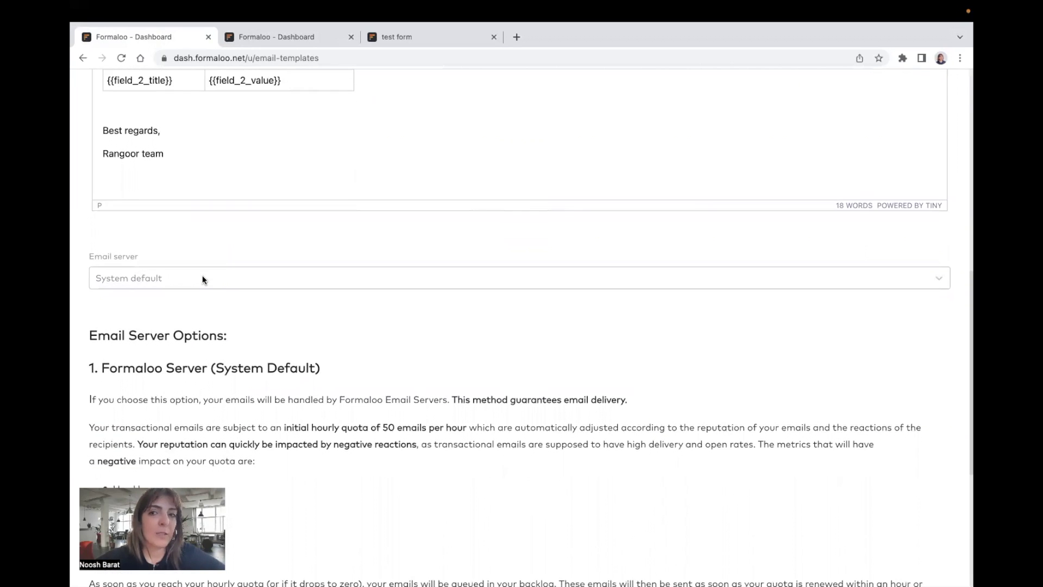
scroll(694, 209, "up", 9)
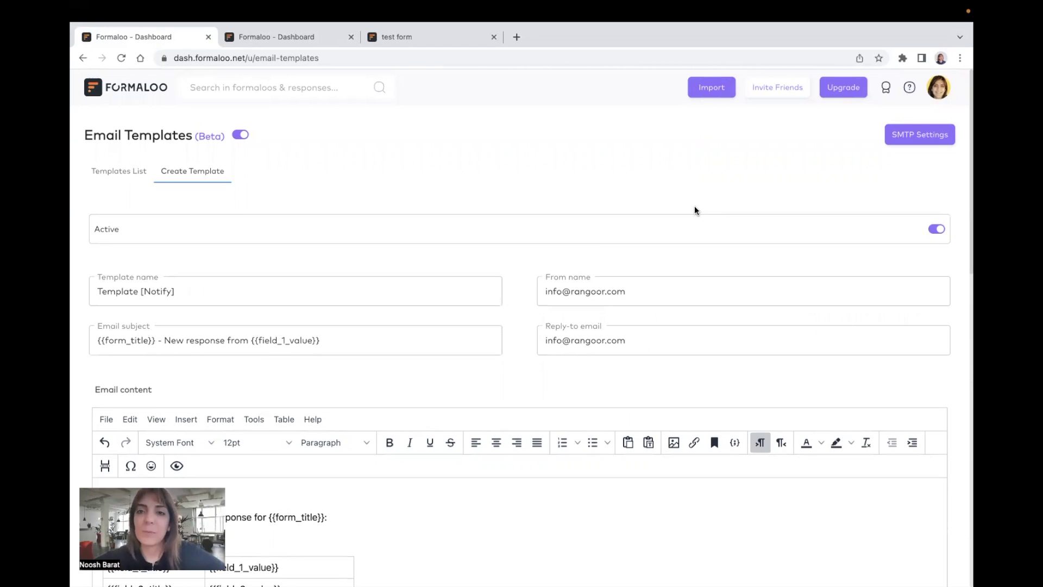
left_click(920, 134)
key("Escape")
Step: Keep System default as the email server and save the new template
scroll(624, 166, "down", 9)
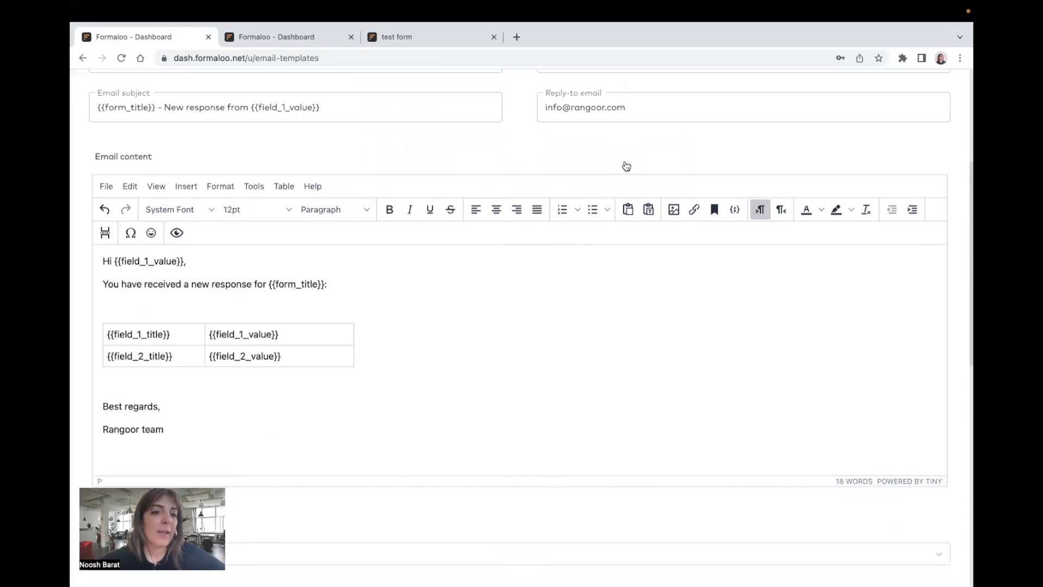
left_click(543, 316)
left_click(497, 409)
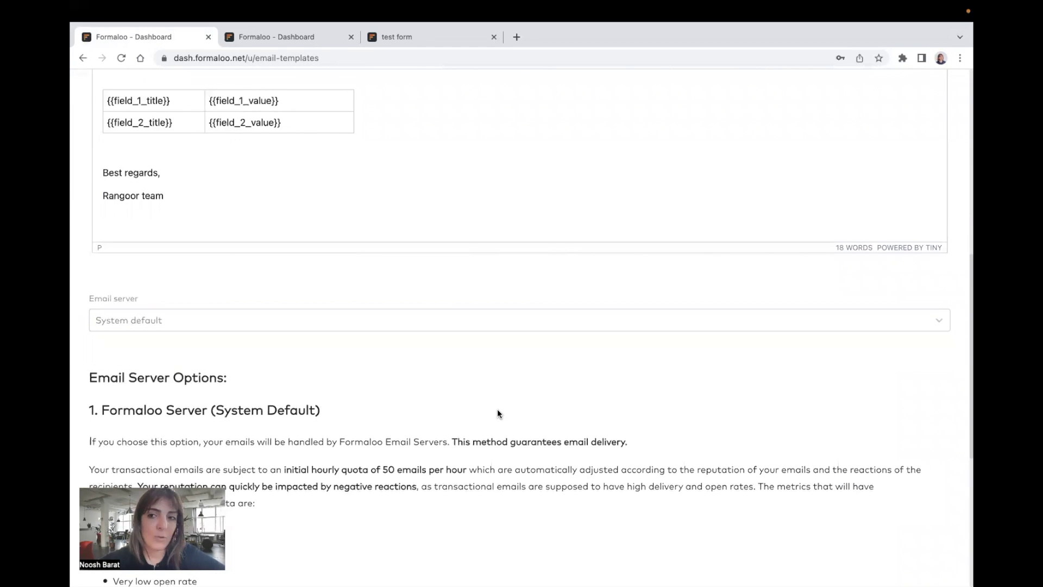
scroll(497, 412, "down", 4)
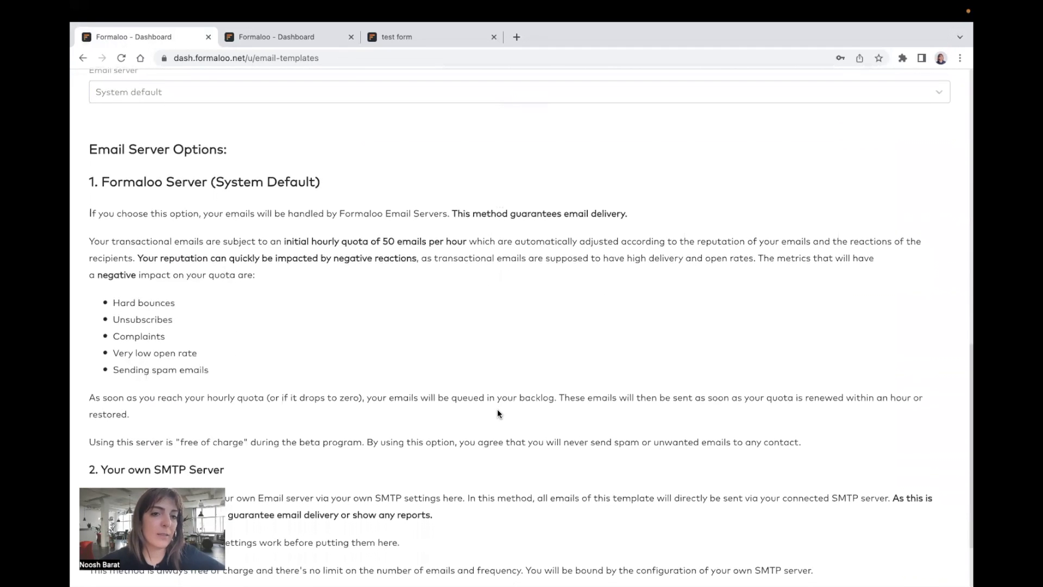
scroll(208, 201, "down", 2)
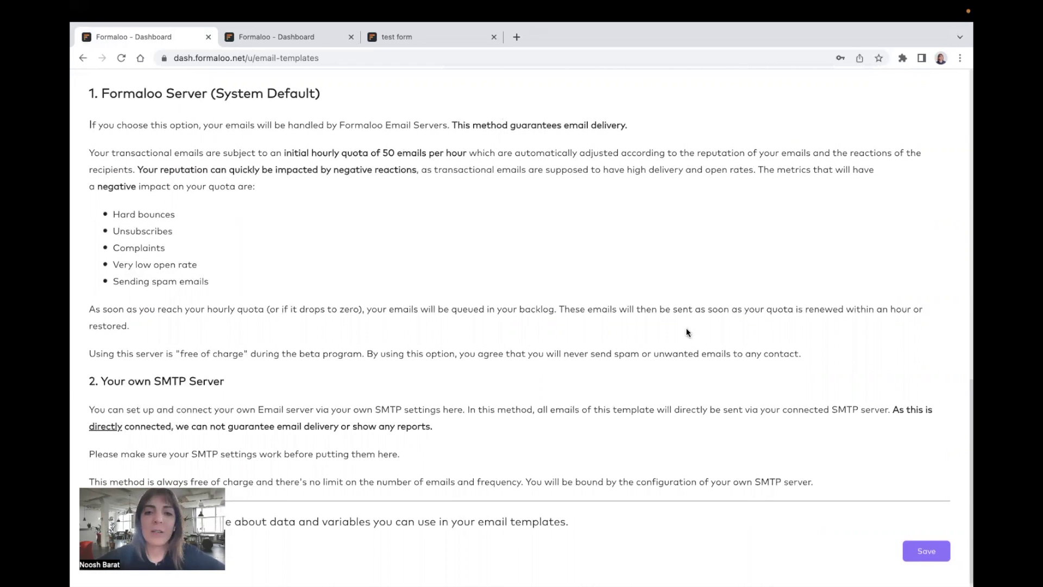
scroll(690, 326, "down", 1)
scroll(697, 310, "up", 10)
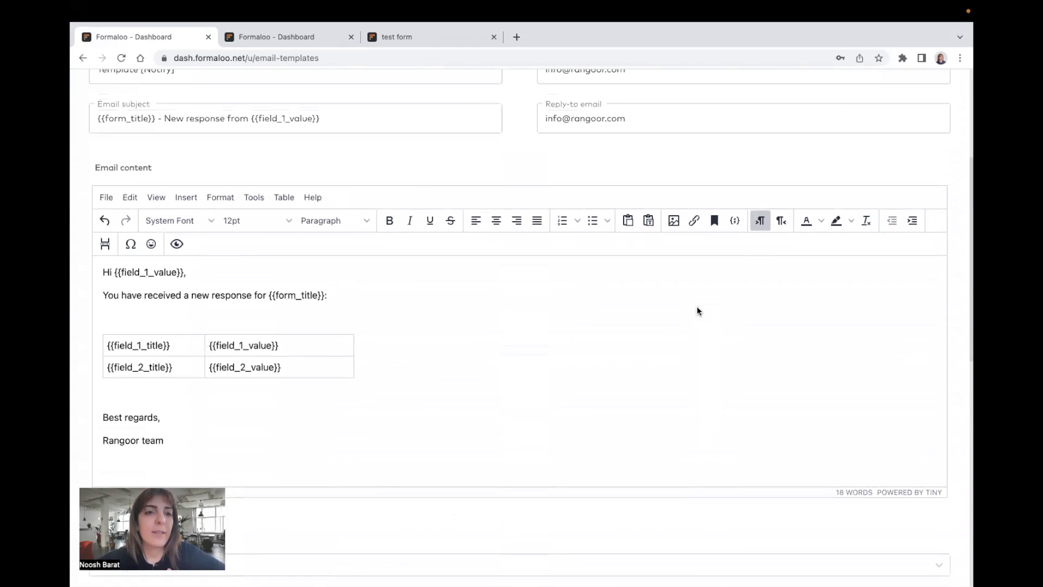
scroll(696, 305, "down", 10)
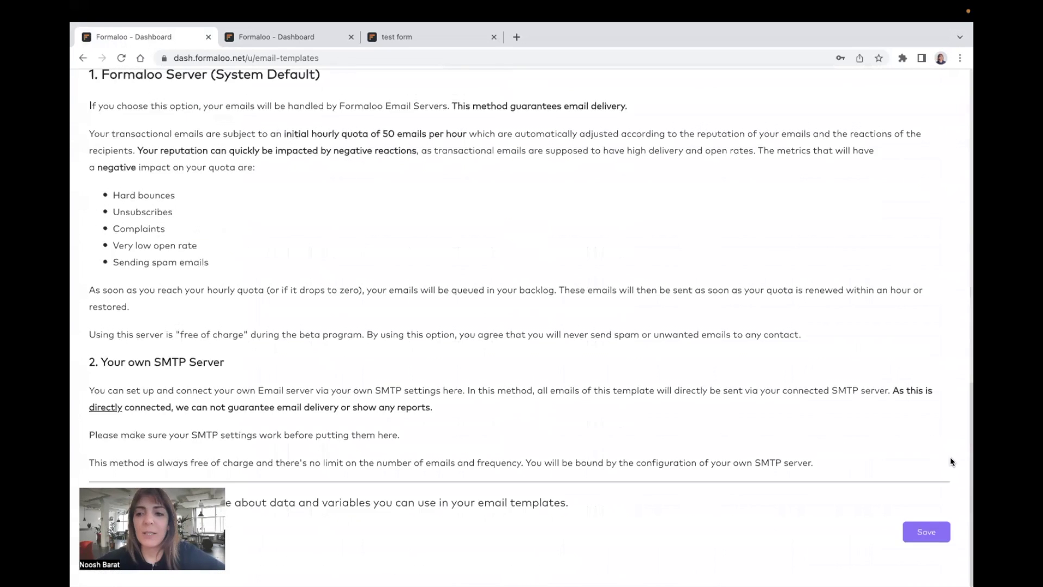
left_click(918, 539)
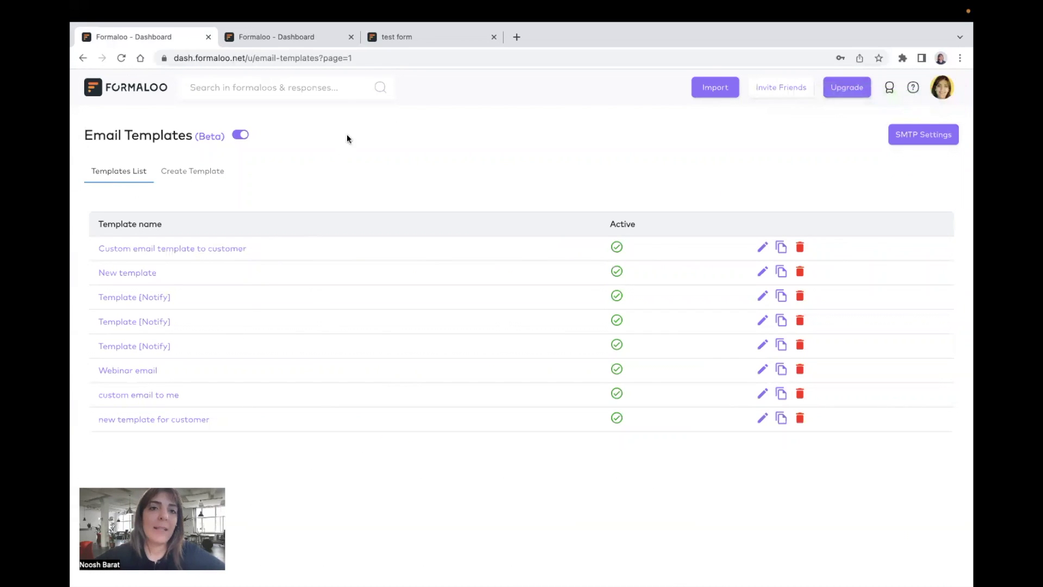
left_click(383, 41)
left_click(310, 40)
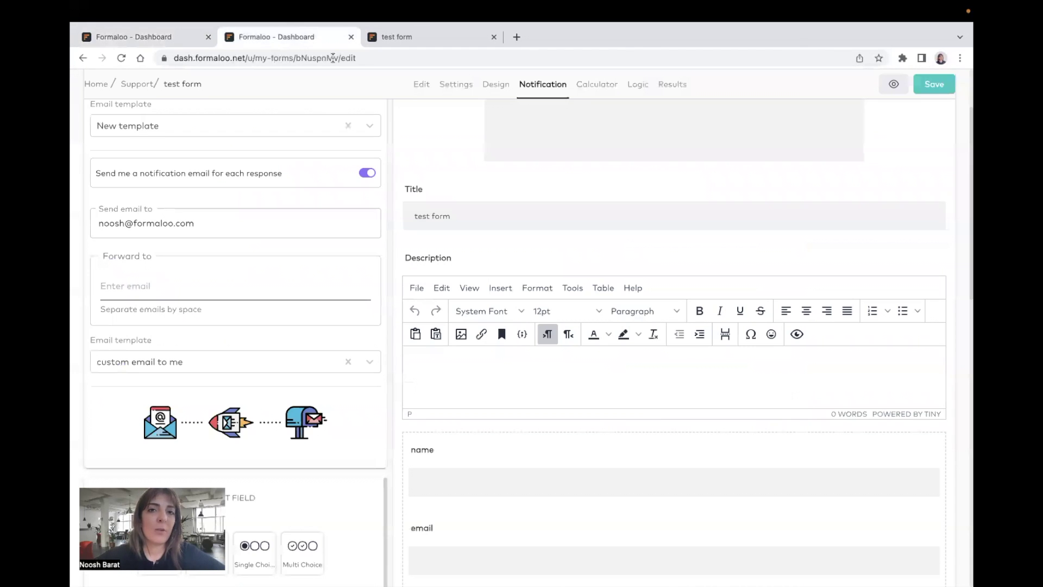